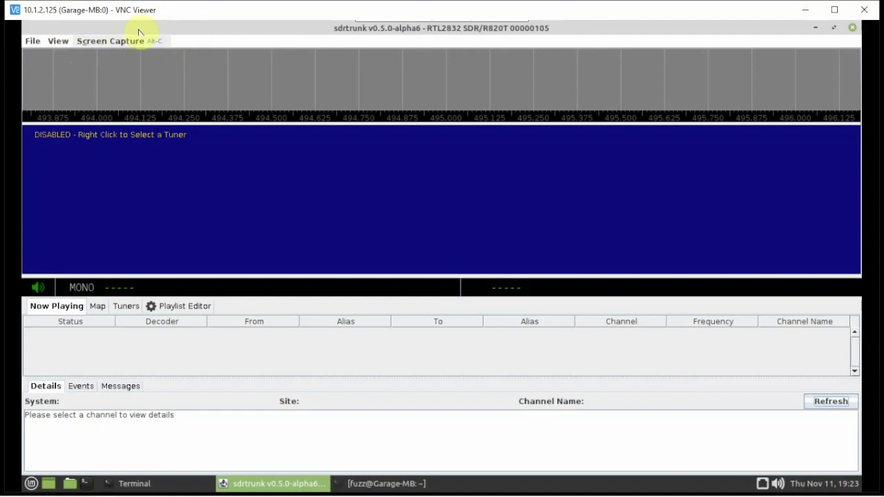
Show the RTL2832 SDR/R820T 00000105 tuner's live signal in the spectrum and waterfall.
right_click(237, 171)
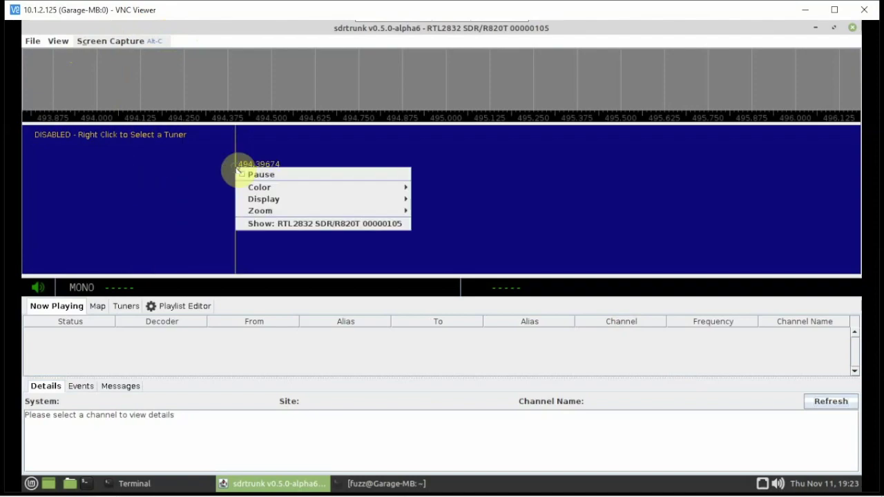
click(265, 224)
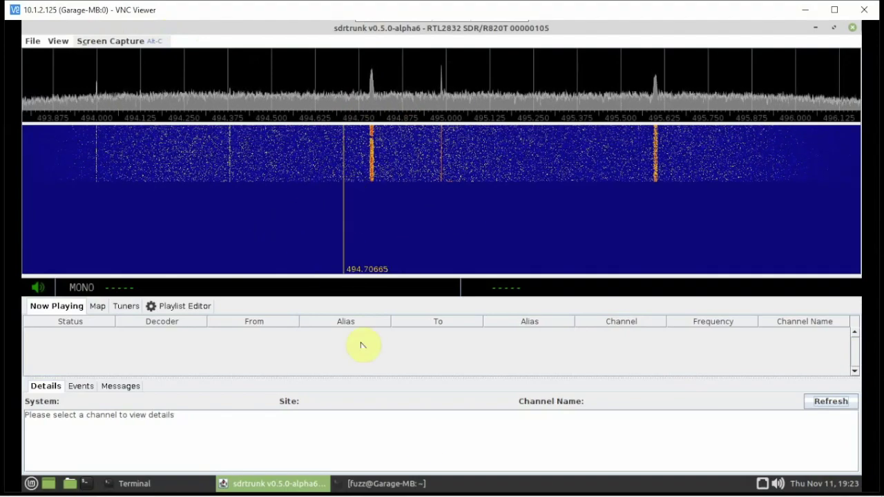
mouse_move(389, 484)
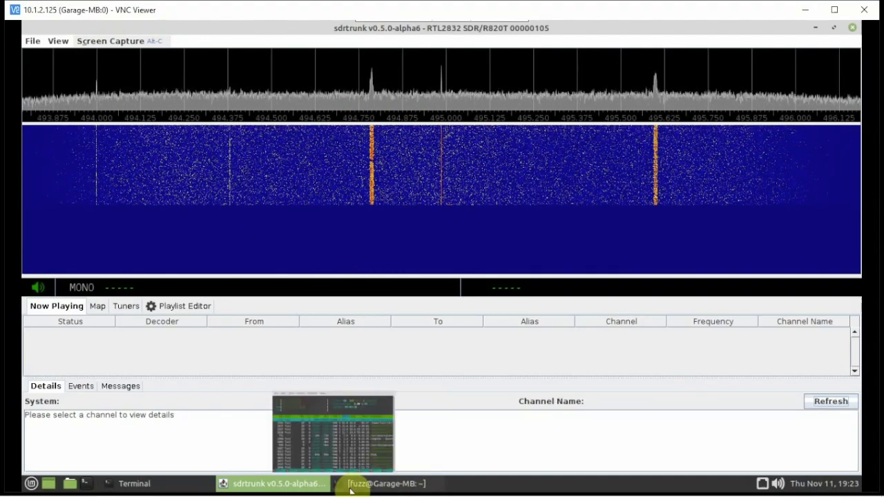
Check htop showing Xorg near 85% CPU, then return to sdrtrunk's waterfall display menu.
click(408, 442)
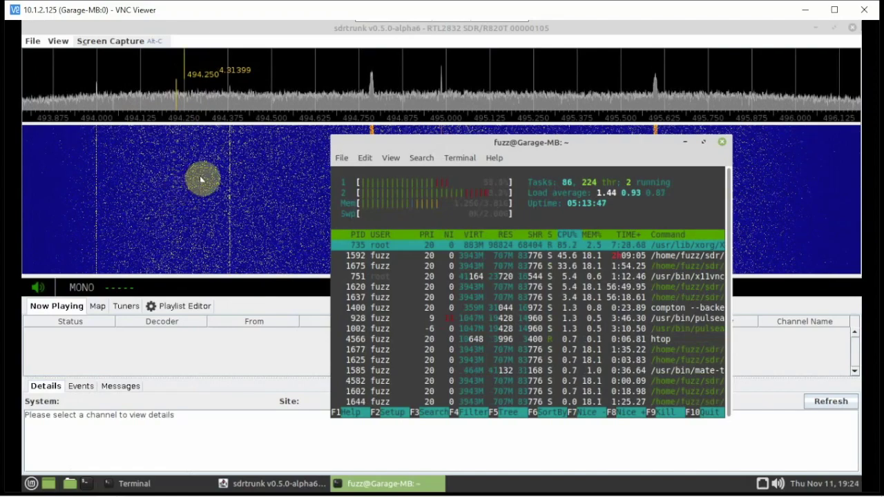
right_click(239, 176)
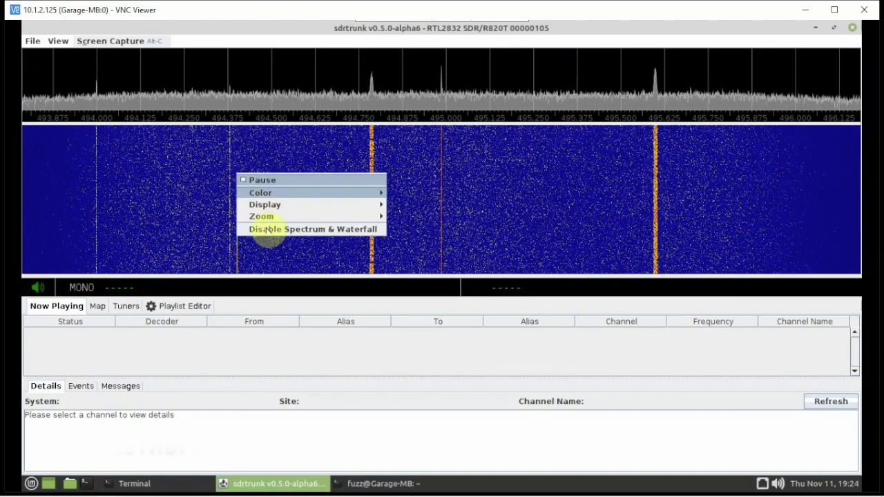
Disable the spectrum and waterfall, enlarge Now Playing, and recheck Xorg CPU in htop.
click(268, 230)
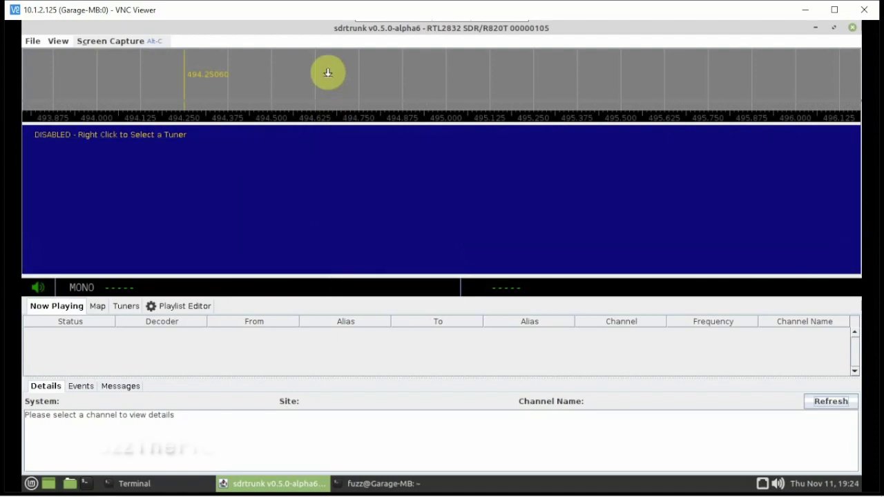
drag(328, 73, 329, 75)
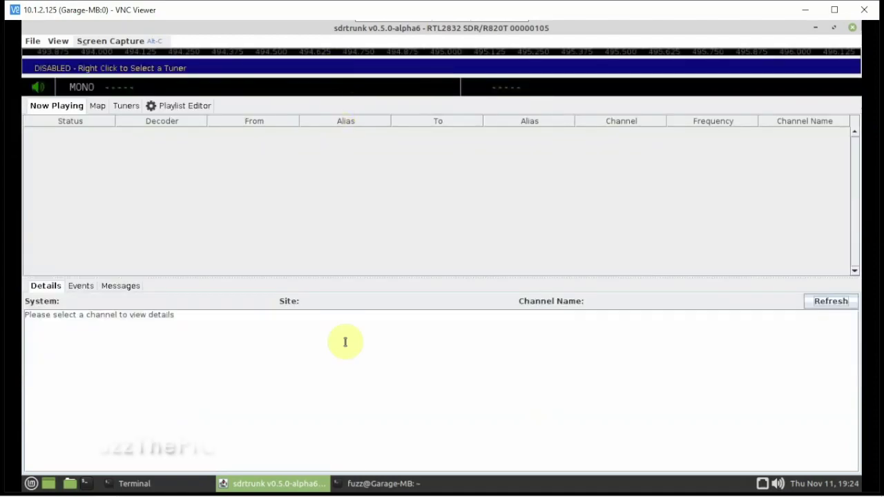
click(377, 483)
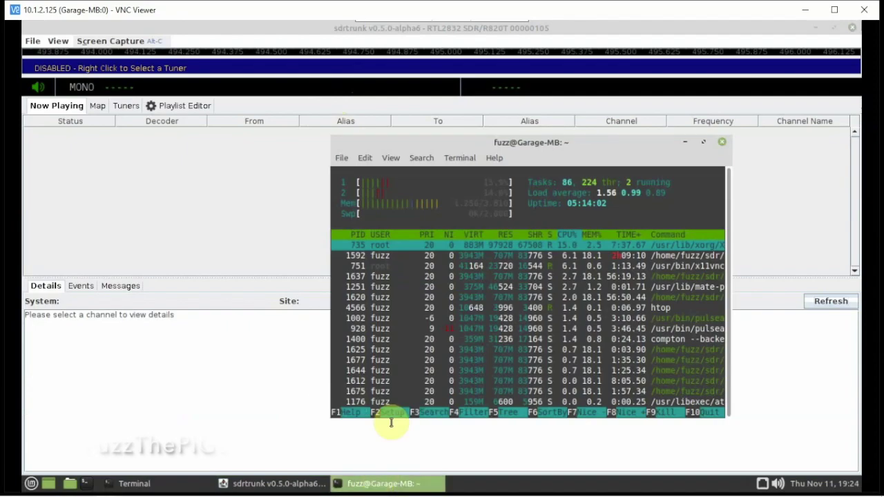
click(203, 178)
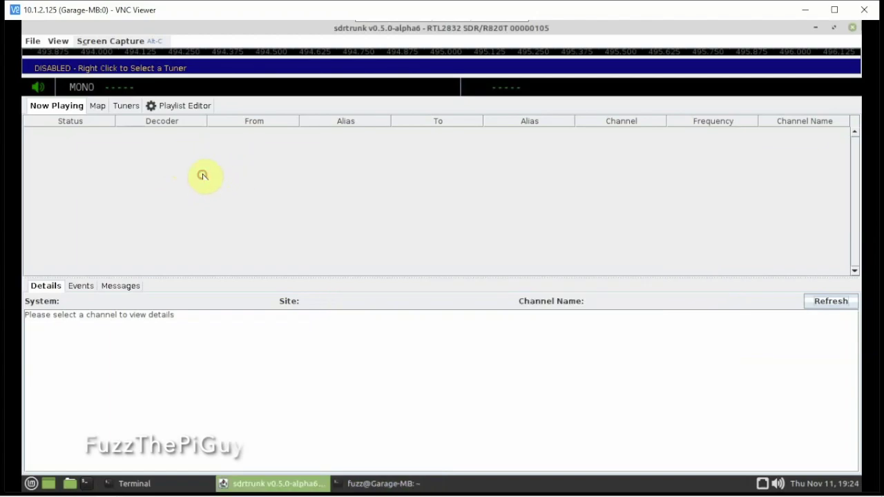
Open the Playlist Editor's Radio Reference page and log in with the stored credentials.
click(184, 106)
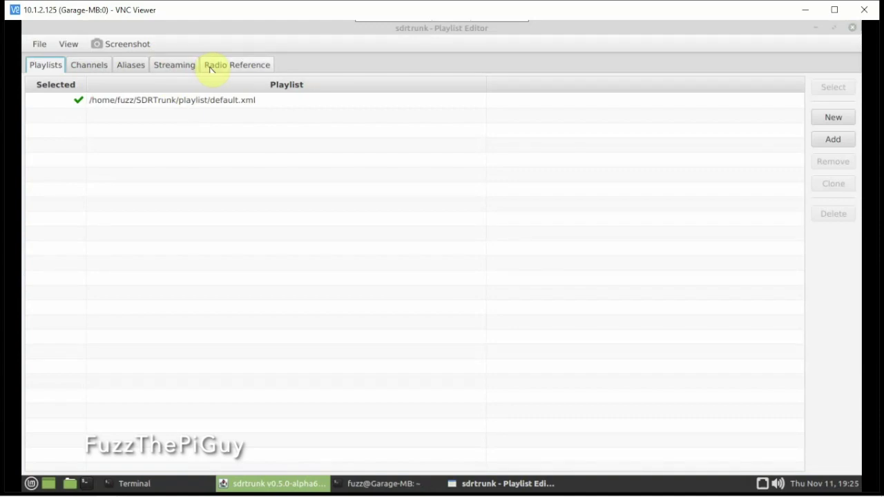
click(212, 68)
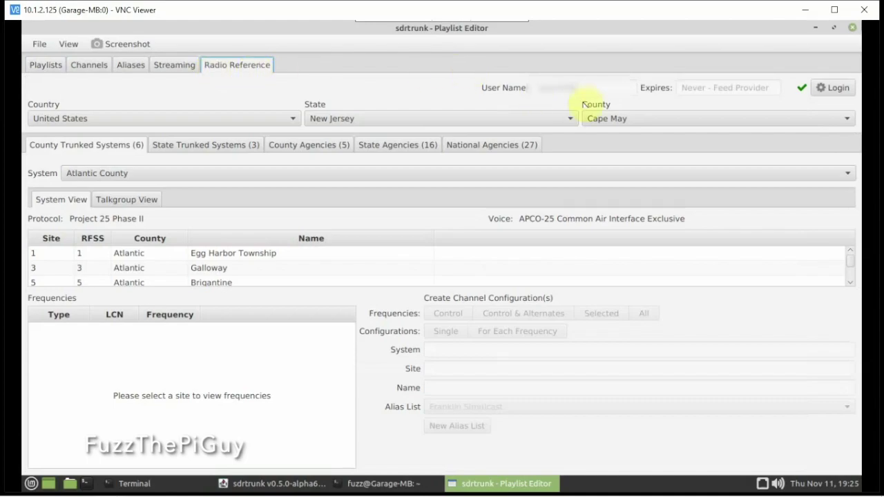
click(832, 88)
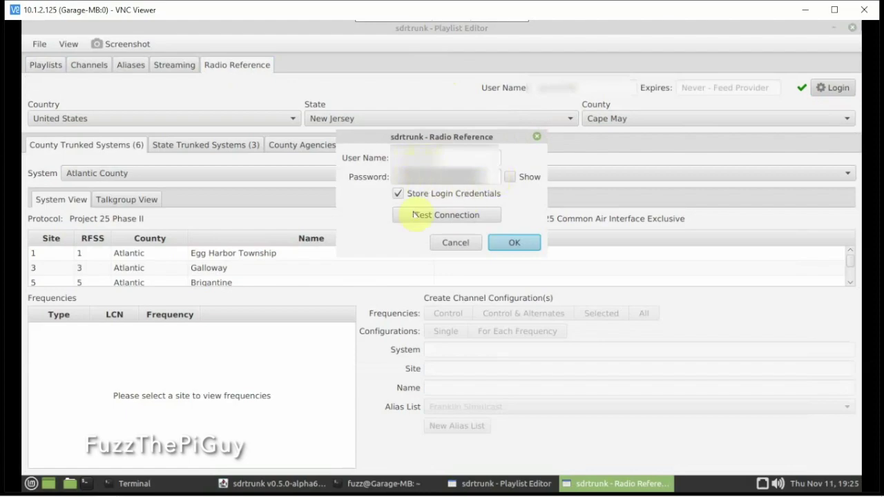
click(515, 243)
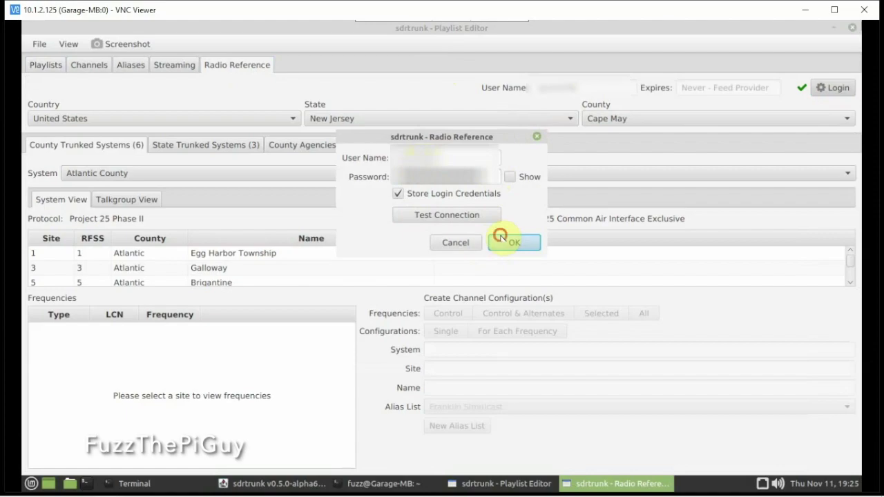
click(499, 238)
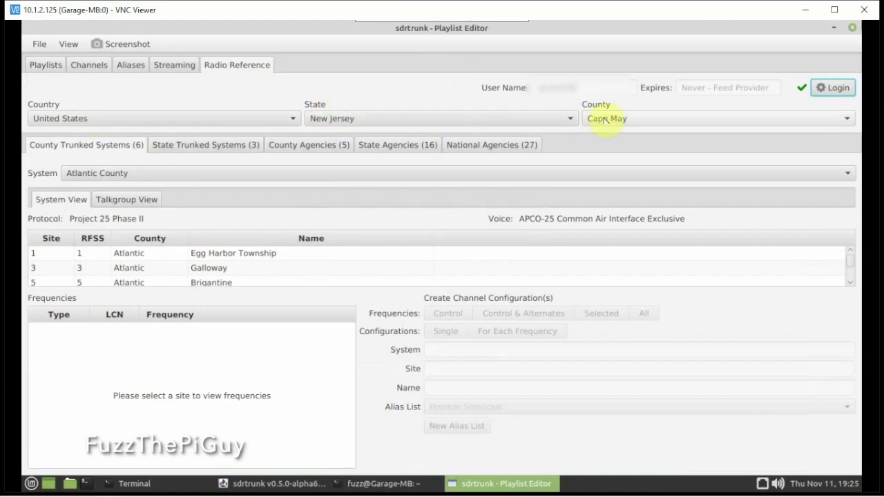
Keep United States, New Jersey and Cape May as the country, state and county.
click(115, 118)
click(115, 118)
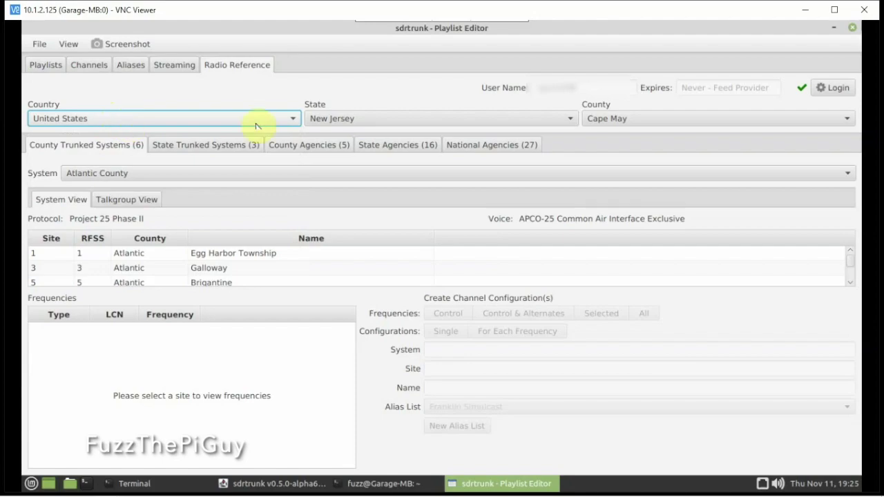
click(351, 117)
click(351, 118)
click(411, 117)
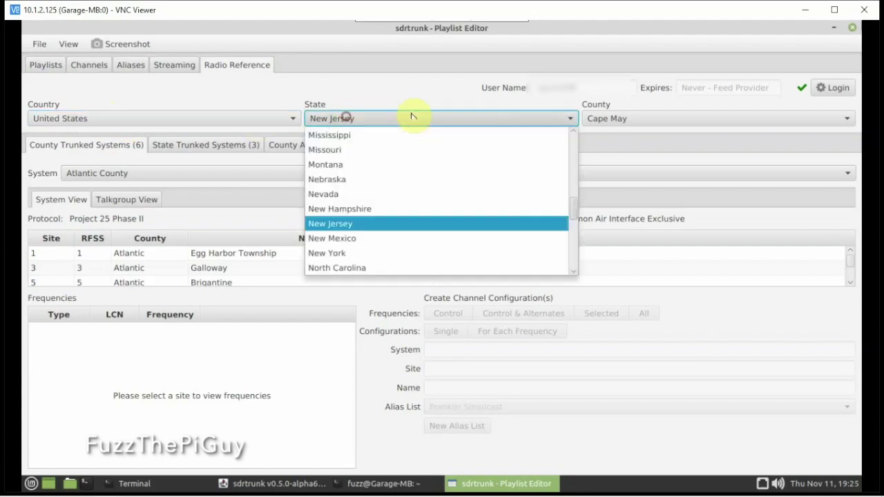
click(625, 118)
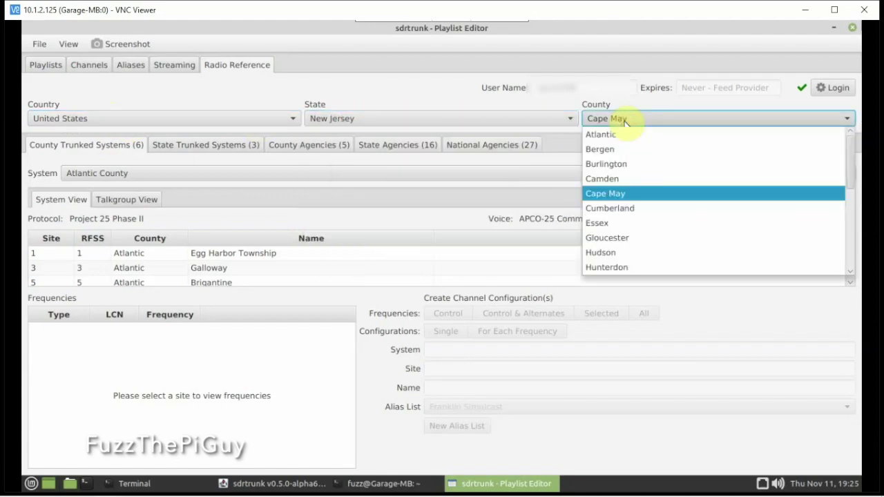
click(625, 119)
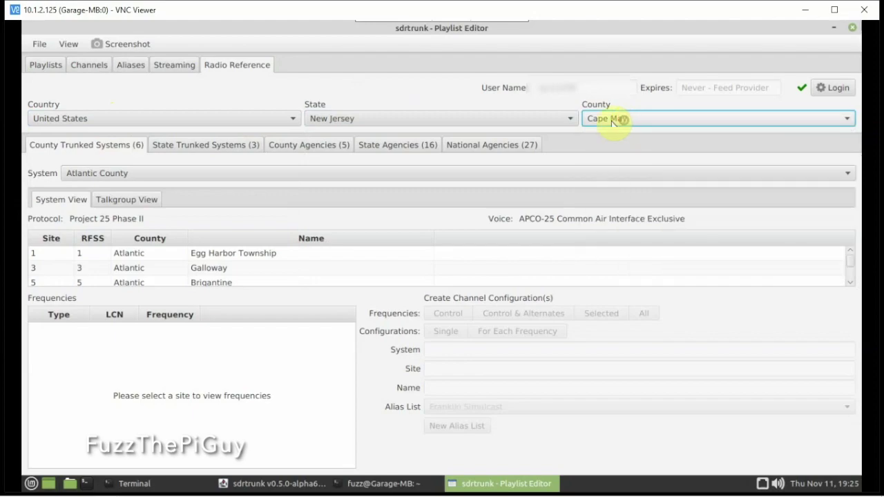
Toggle between talkgroup and site views, then select the NJICS statewide system.
click(131, 202)
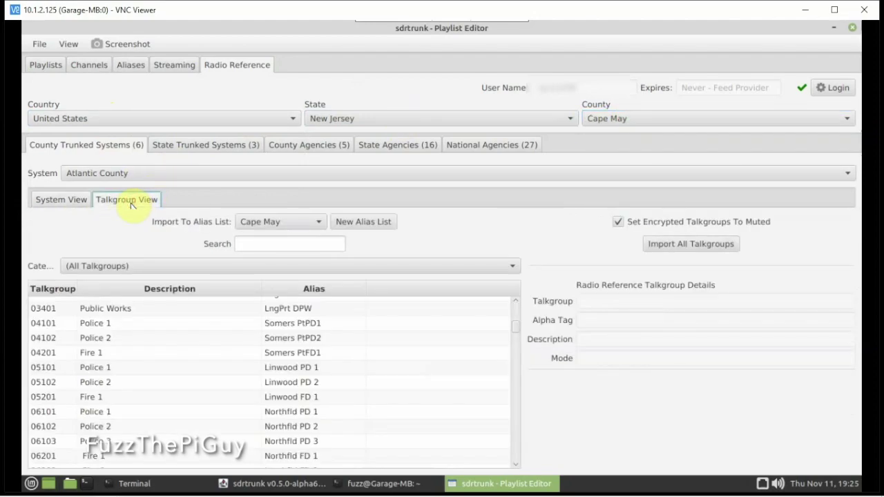
click(72, 199)
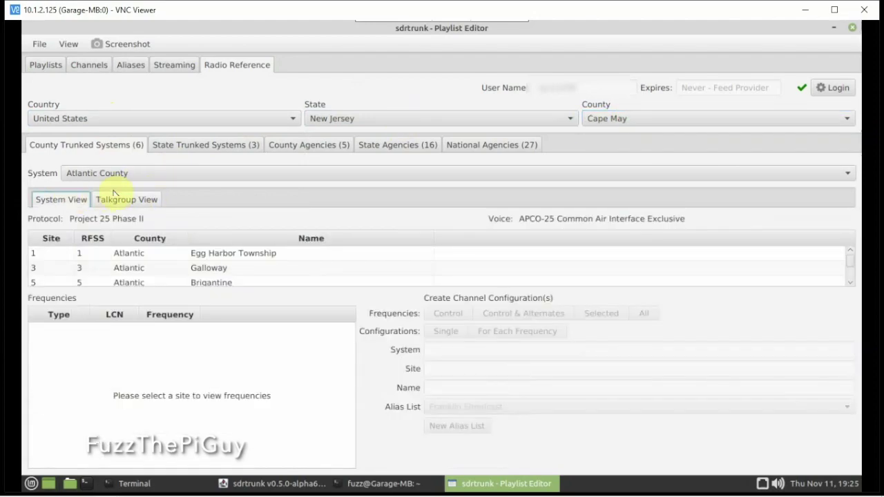
click(90, 173)
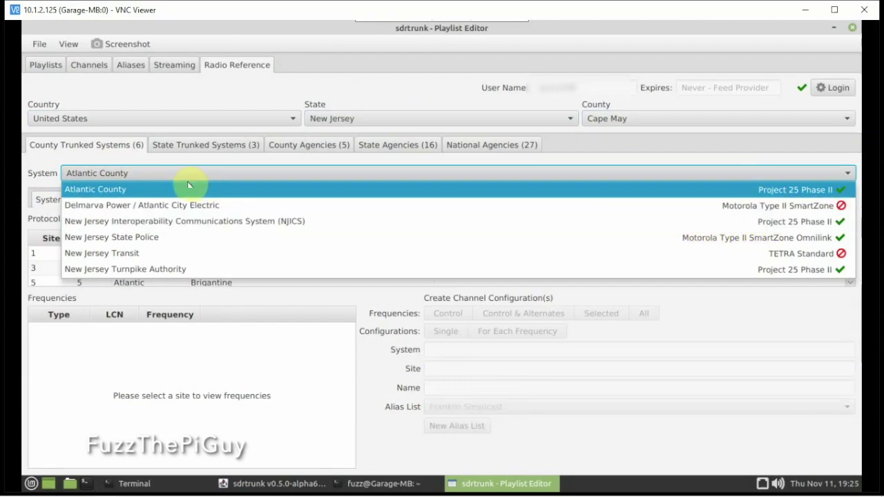
click(152, 191)
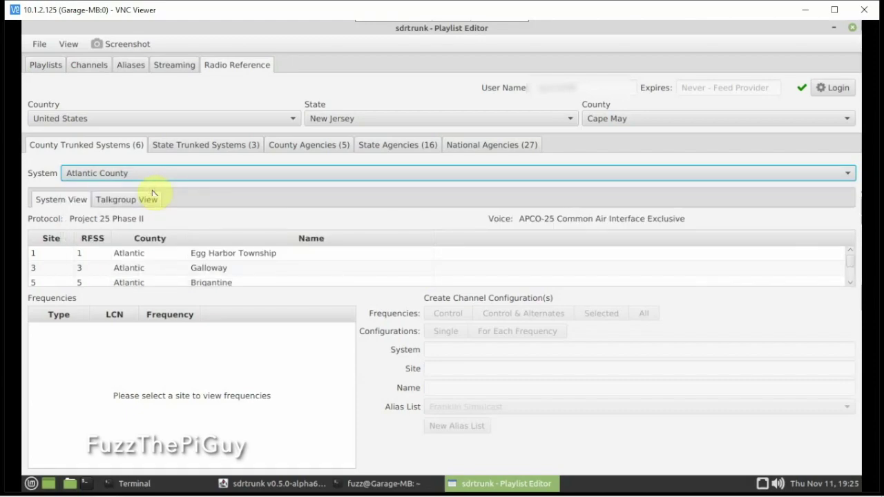
click(160, 173)
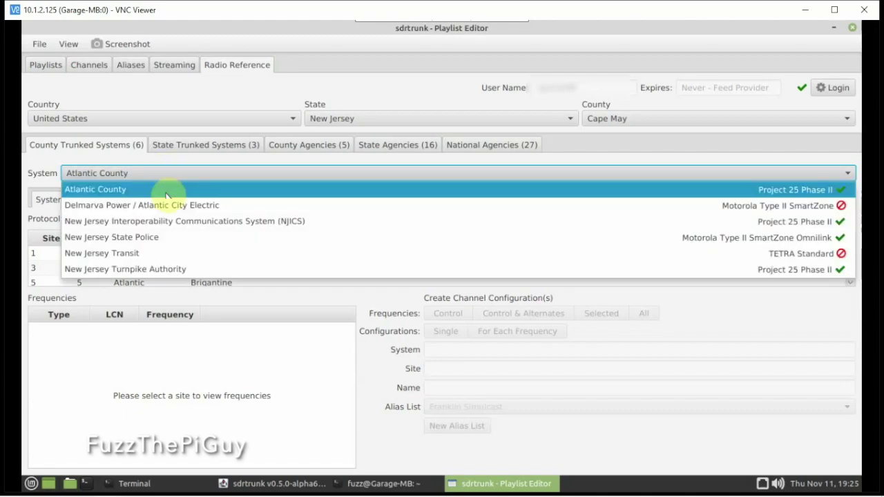
click(164, 221)
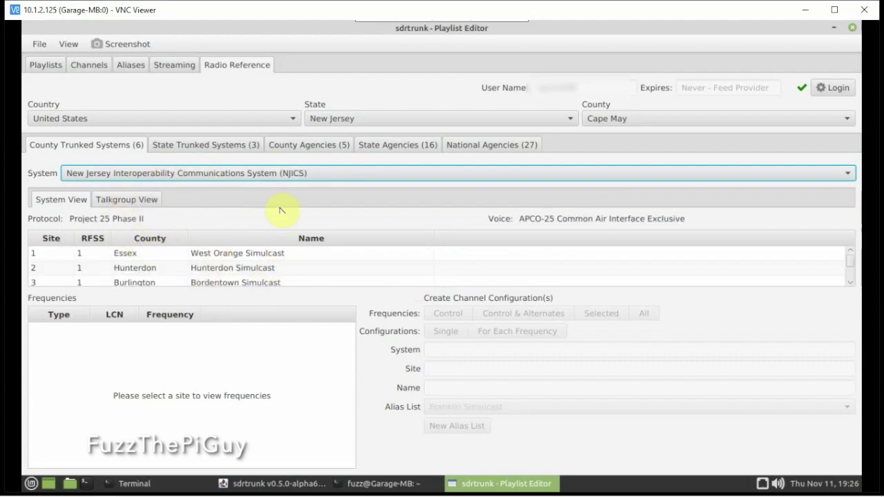
Browse the NJICS sites, then the talkgroups starting at 01037 County DOC Transport 1.
click(267, 259)
scroll(262, 256, down, 2)
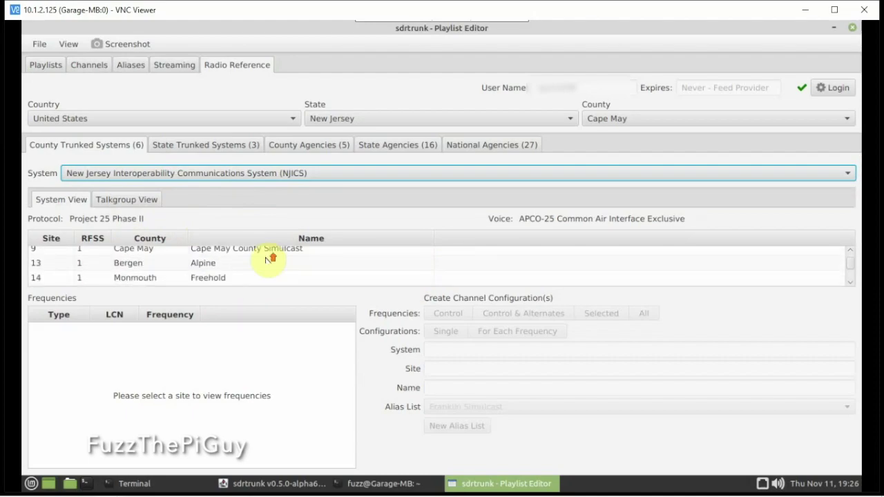
scroll(270, 258, up, 3)
click(140, 203)
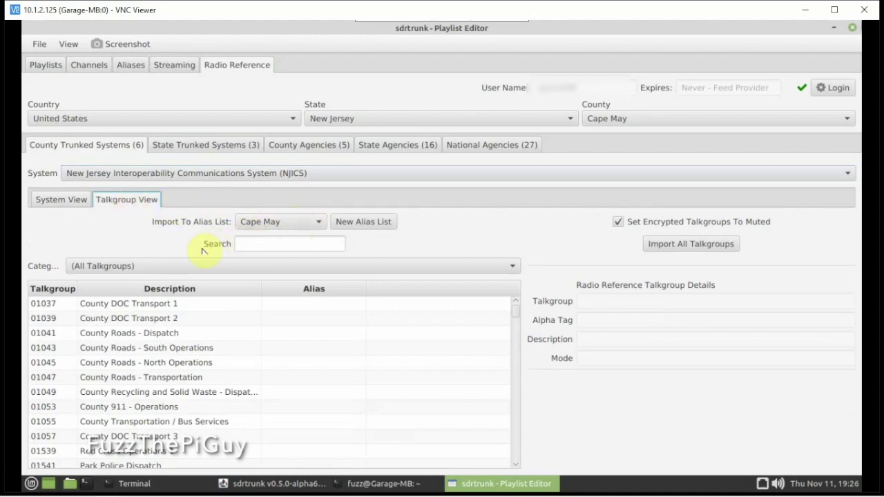
scroll(102, 323, down, 4)
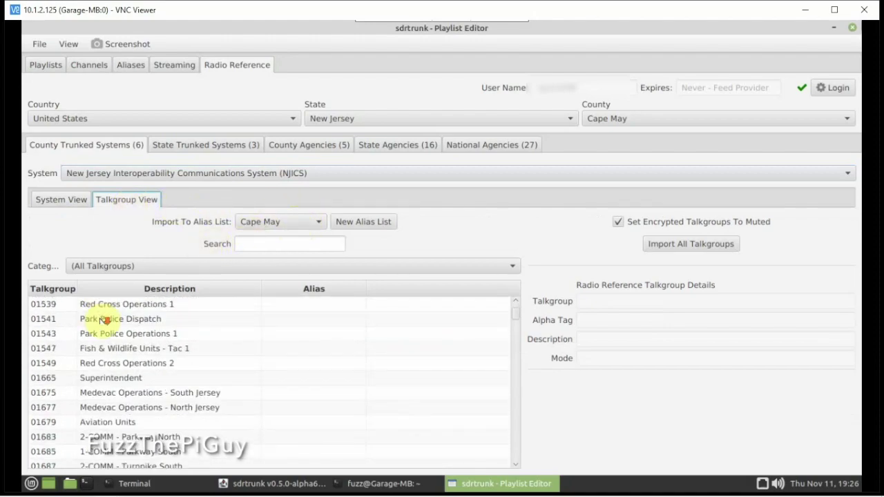
scroll(102, 320, down, 5)
scroll(103, 319, up, 9)
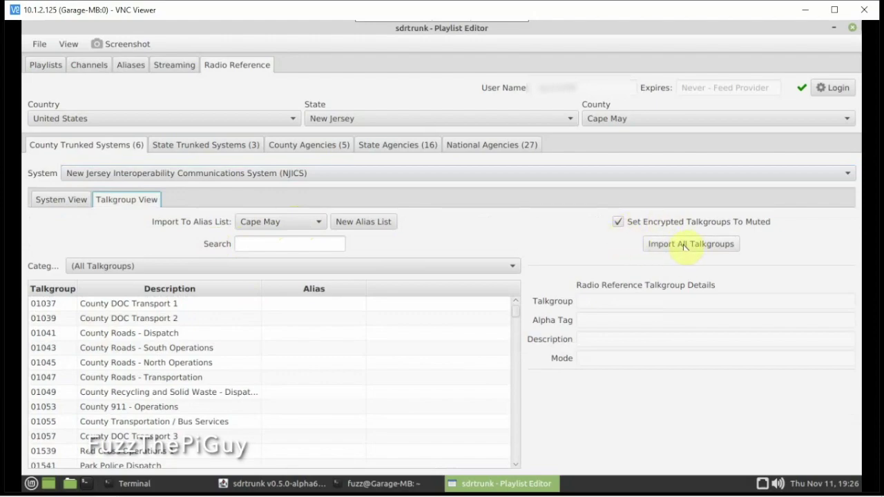
Create a 'New Jersey' alias list and import all NJICS talkgroups into it.
click(378, 225)
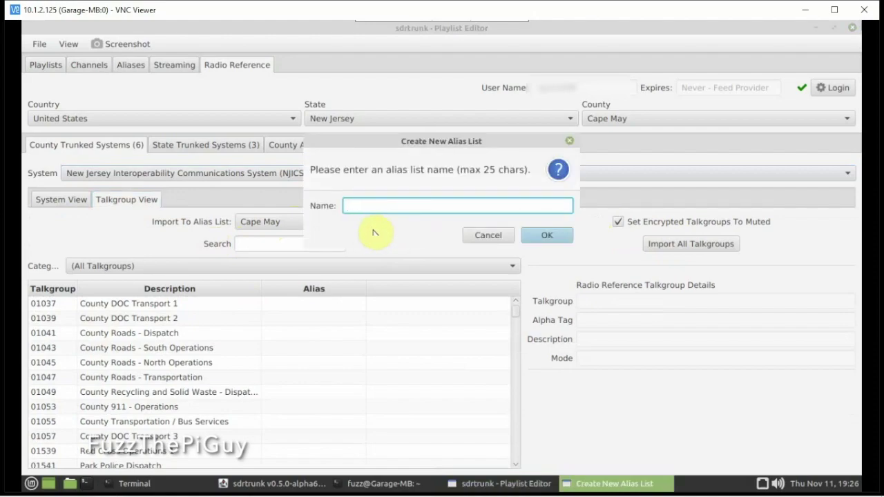
click(400, 205)
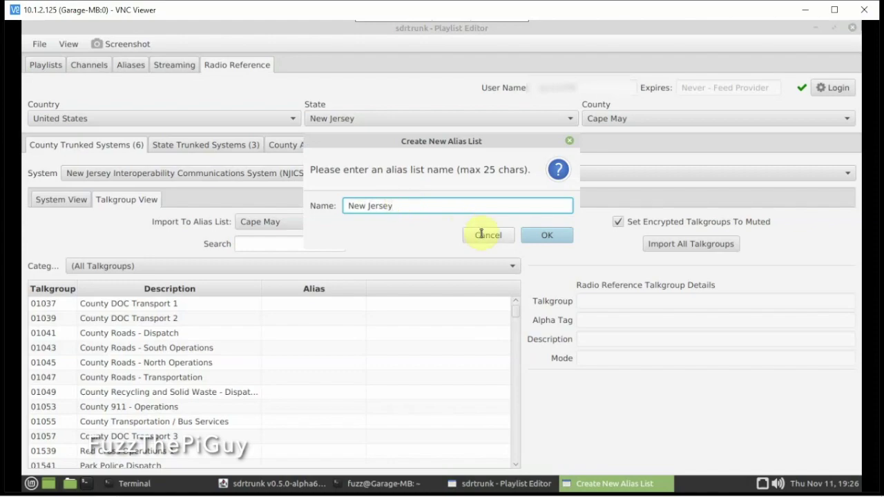
click(543, 235)
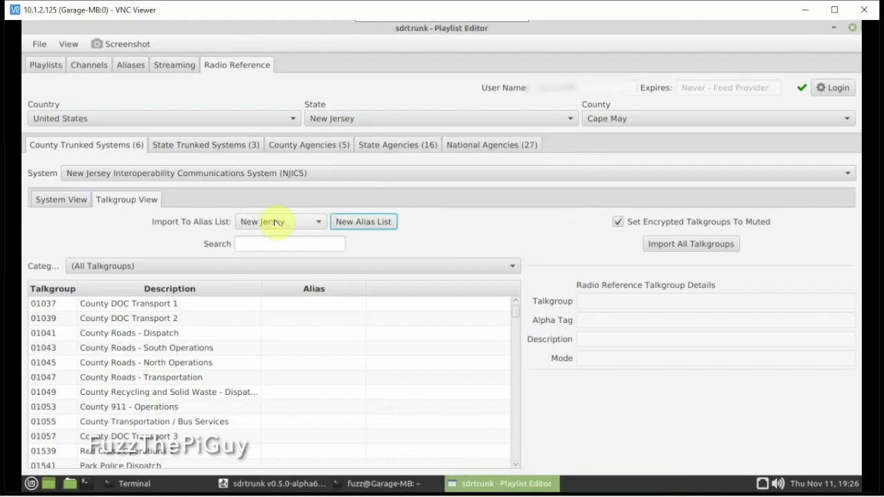
click(655, 246)
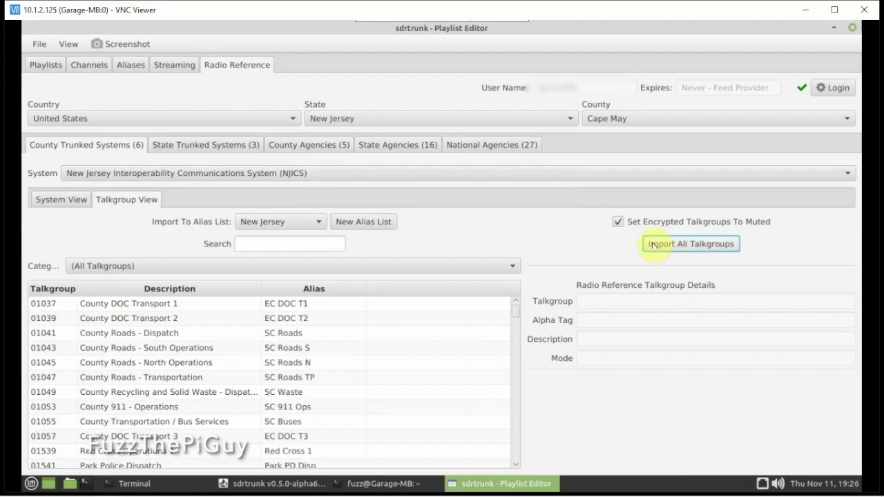
scroll(299, 323, down, 2)
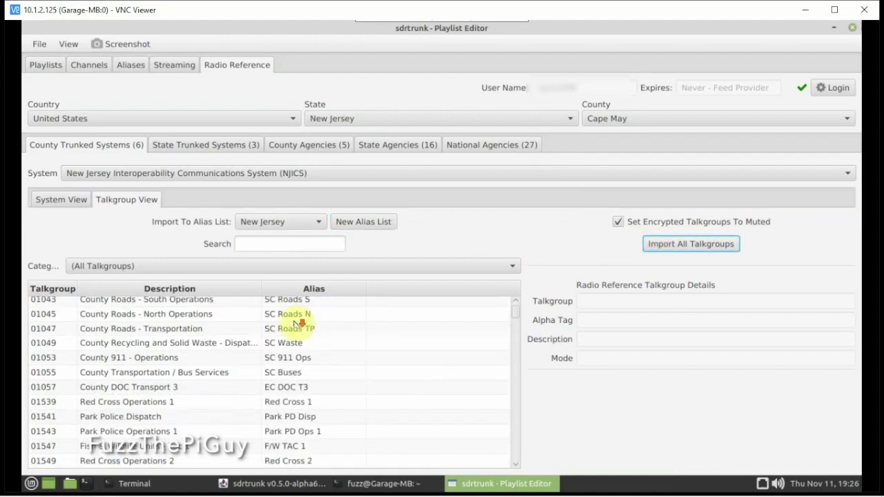
scroll(297, 320, up, 2)
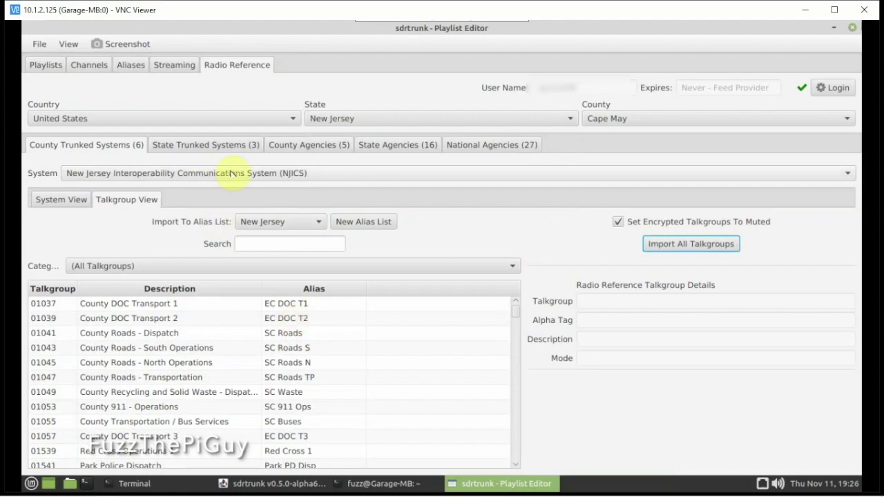
click(86, 65)
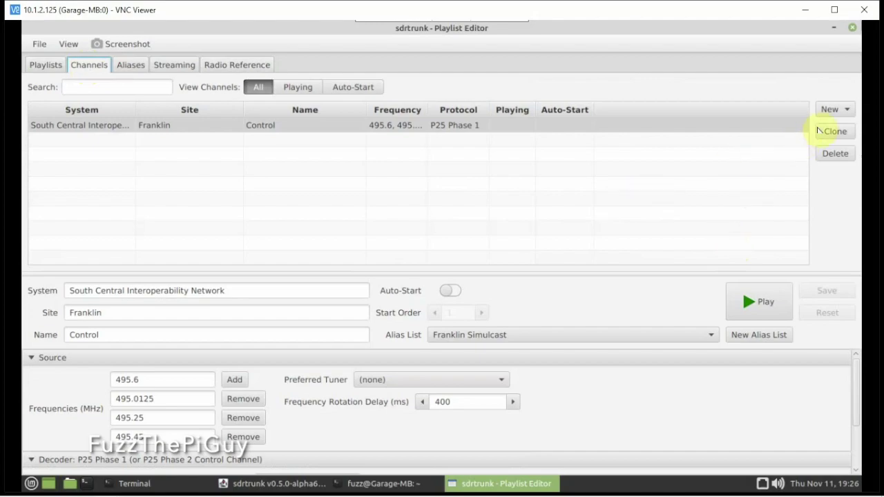
Add a new P25 trunked system channel using the New Jersey alias list, and save.
click(832, 110)
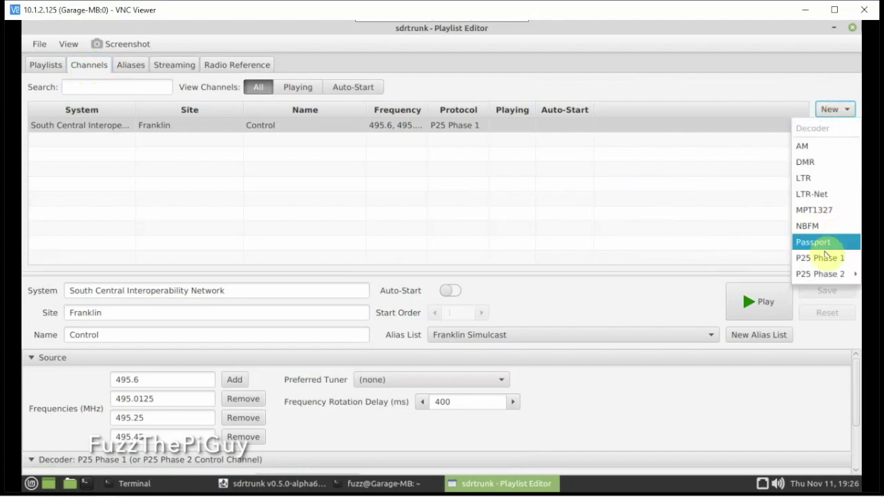
mouse_move(821, 271)
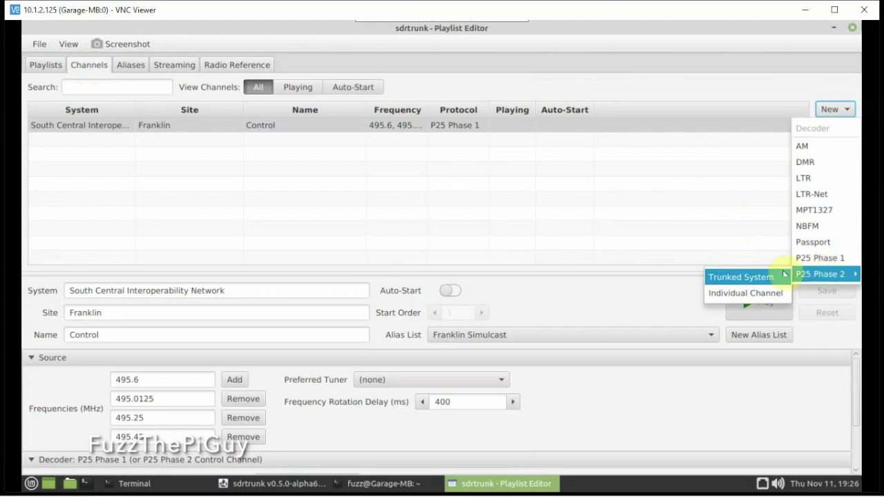
click(765, 276)
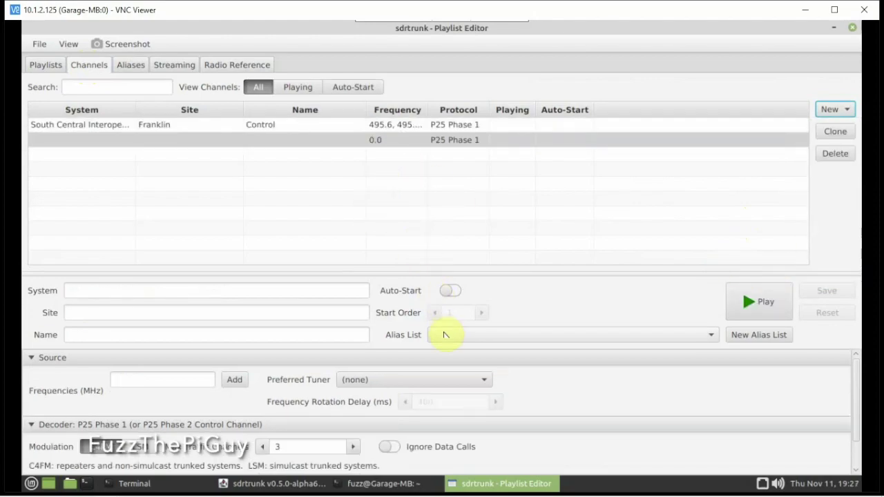
click(444, 334)
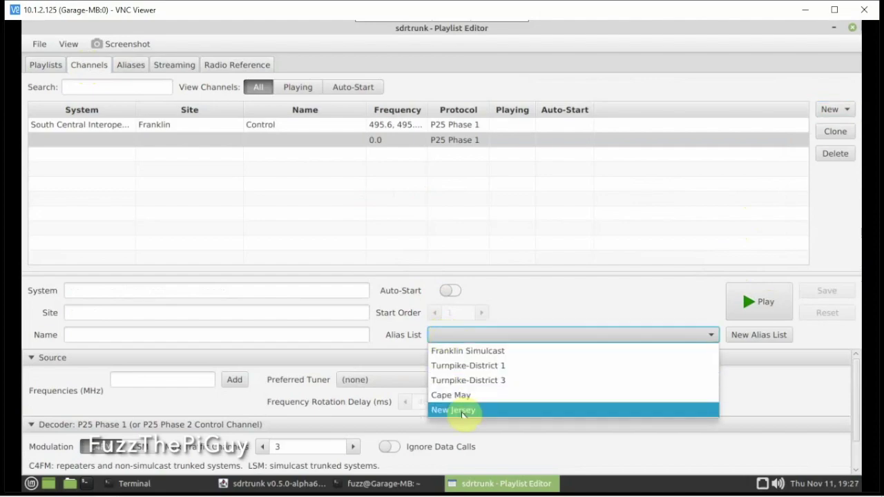
click(463, 410)
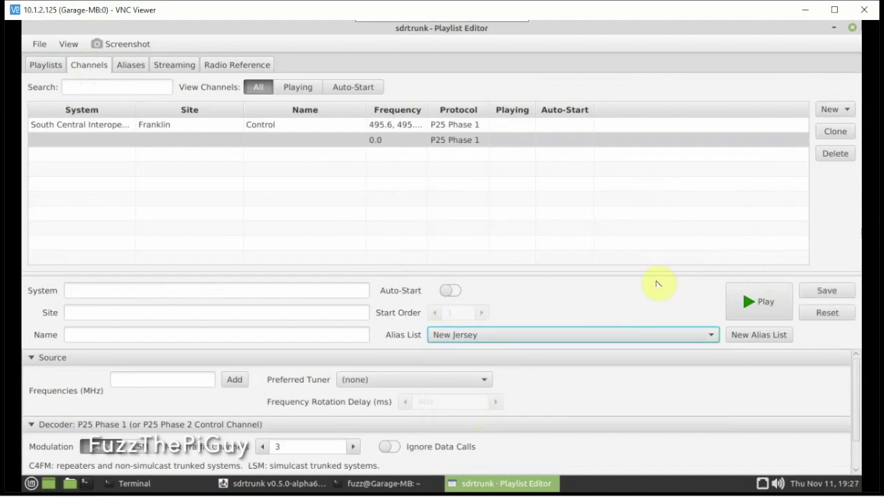
click(824, 290)
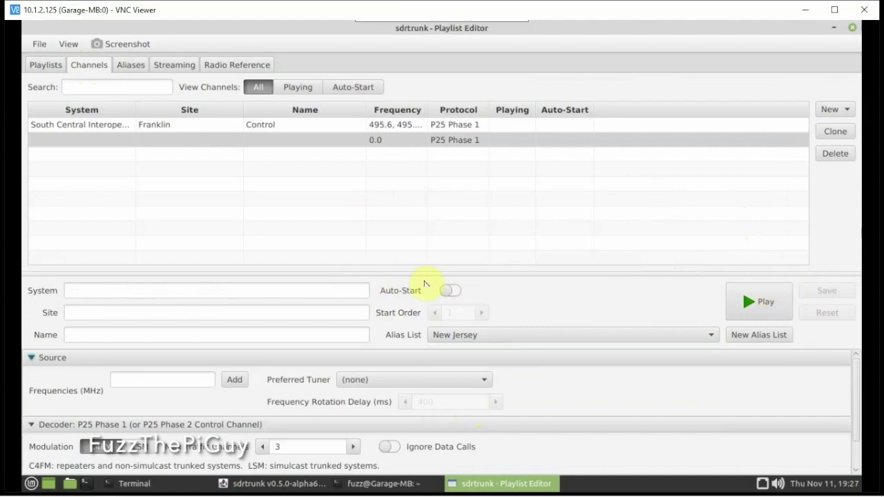
Enter 'Jersey' as the new channel's system name.
click(240, 292)
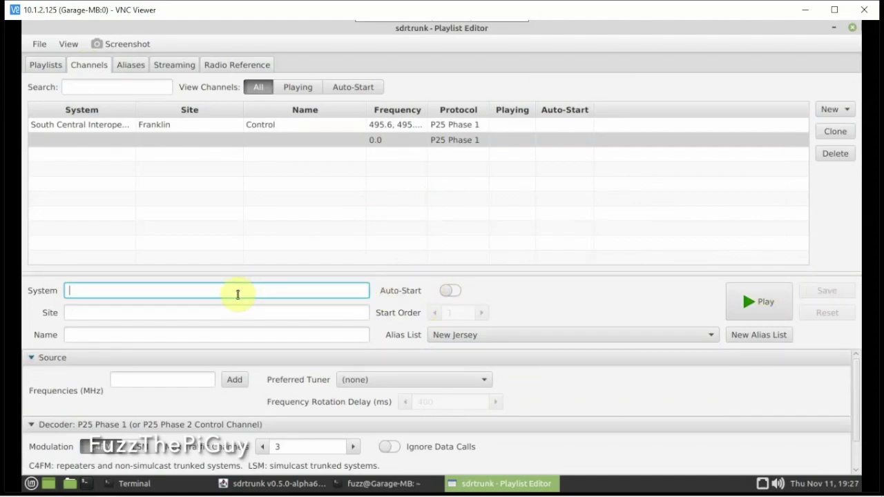
text(f)
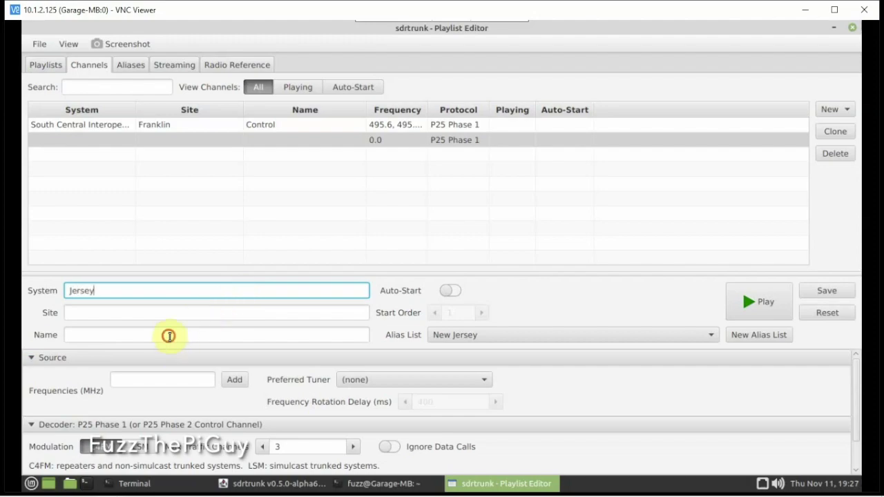
click(170, 335)
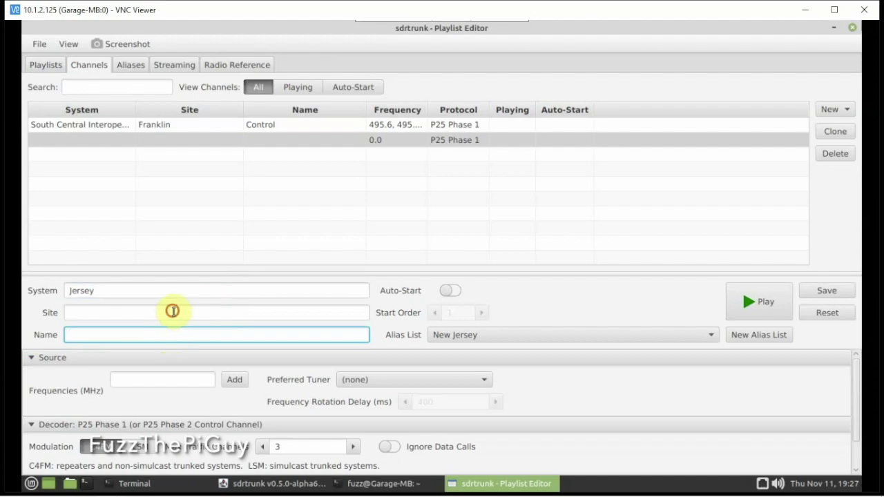
Save the channel with system name Jersey.
click(174, 311)
click(161, 337)
click(179, 291)
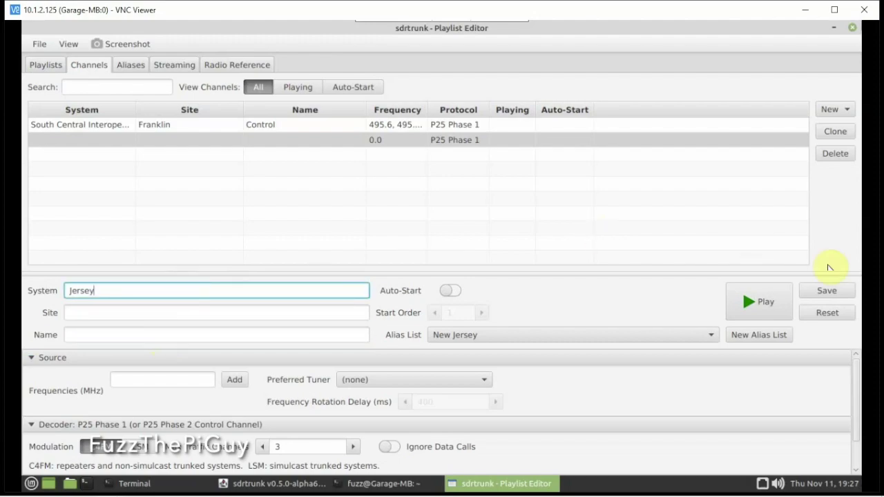
click(827, 291)
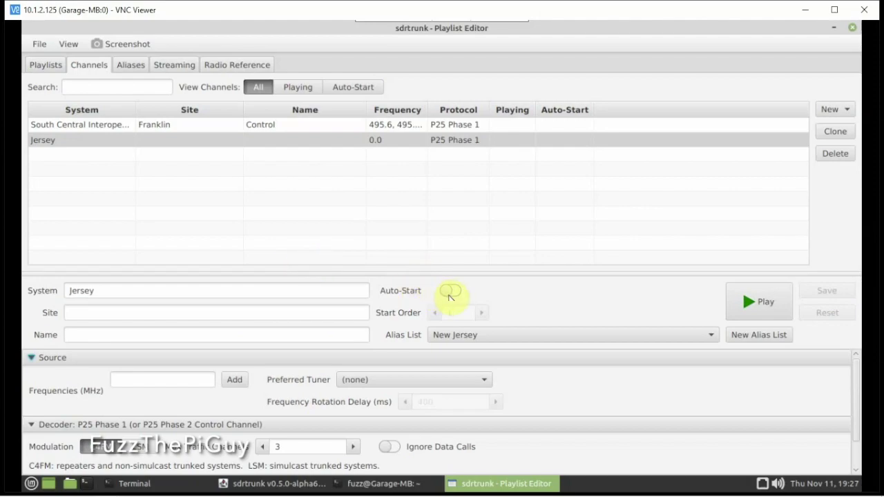
Enable Auto-Start for the Jersey channel with start order 1, and save.
click(449, 291)
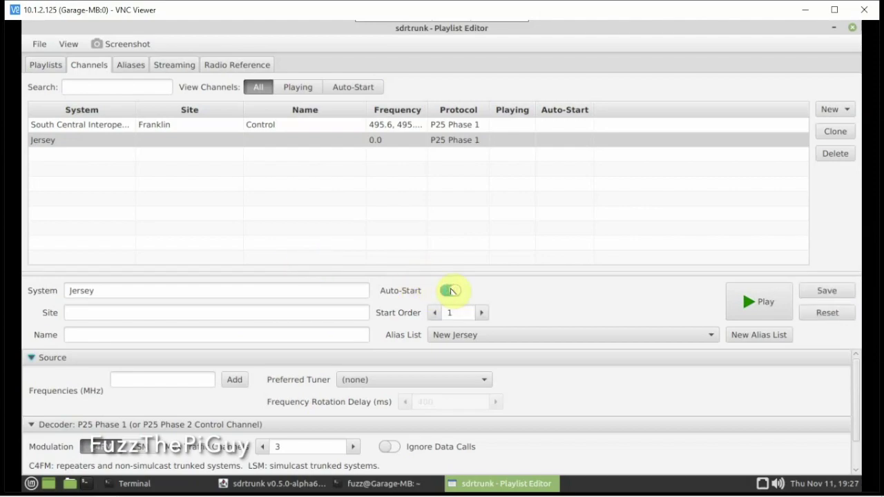
click(809, 291)
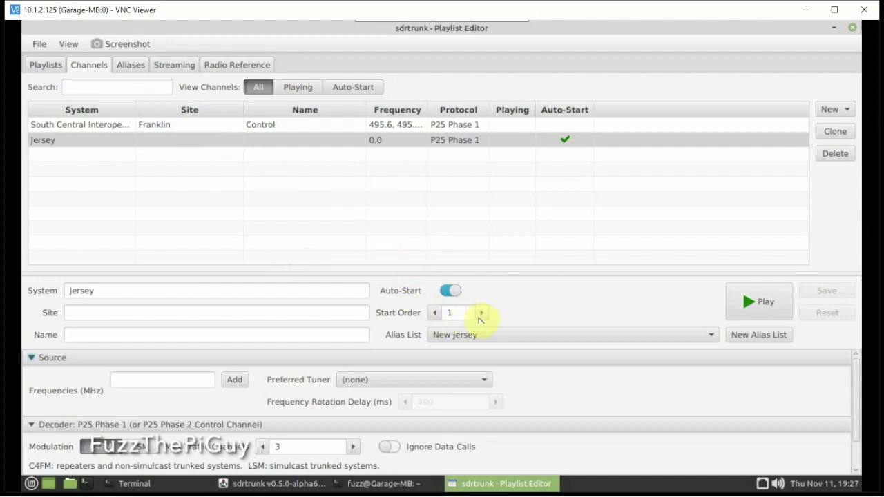
click(481, 314)
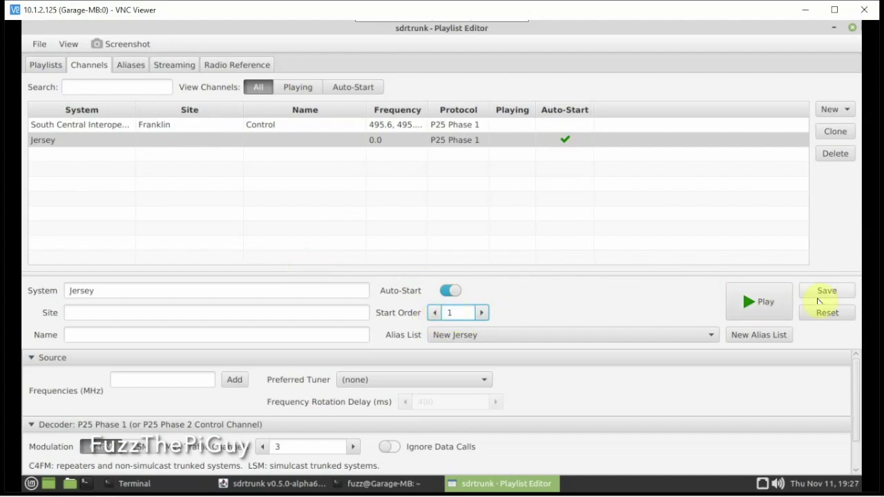
click(821, 292)
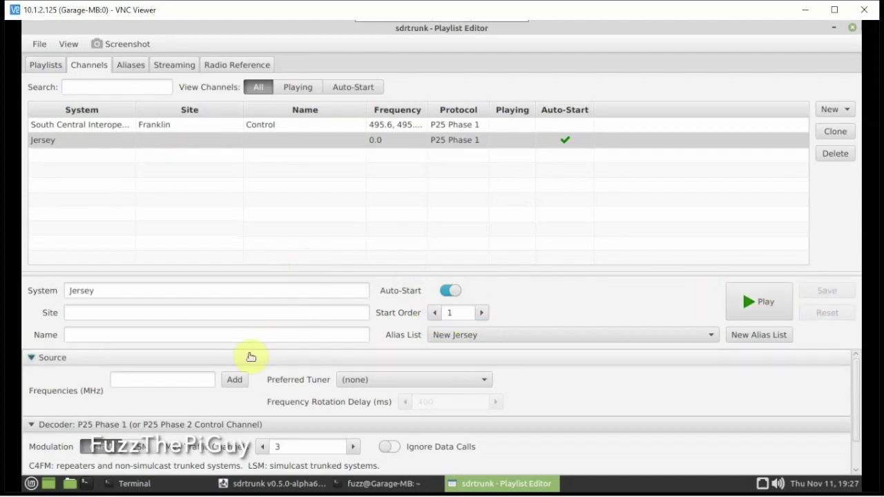
scroll(135, 359, down, 1)
scroll(135, 359, up, 1)
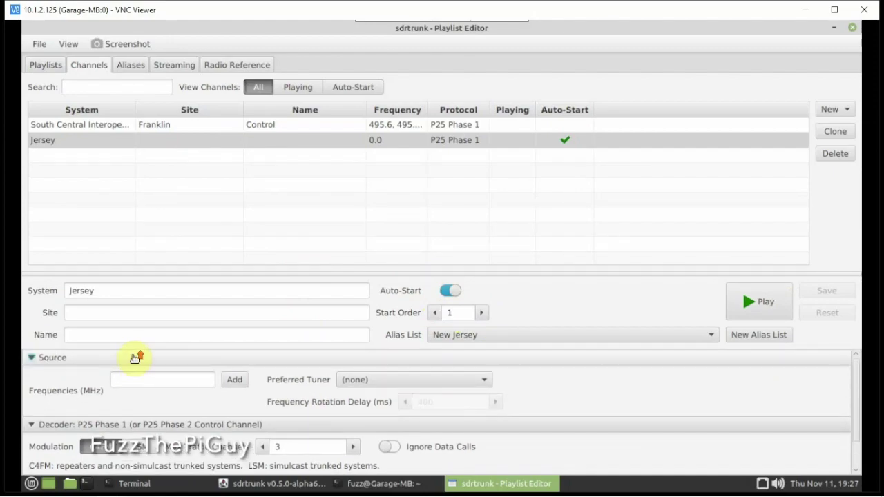
click(94, 357)
click(48, 357)
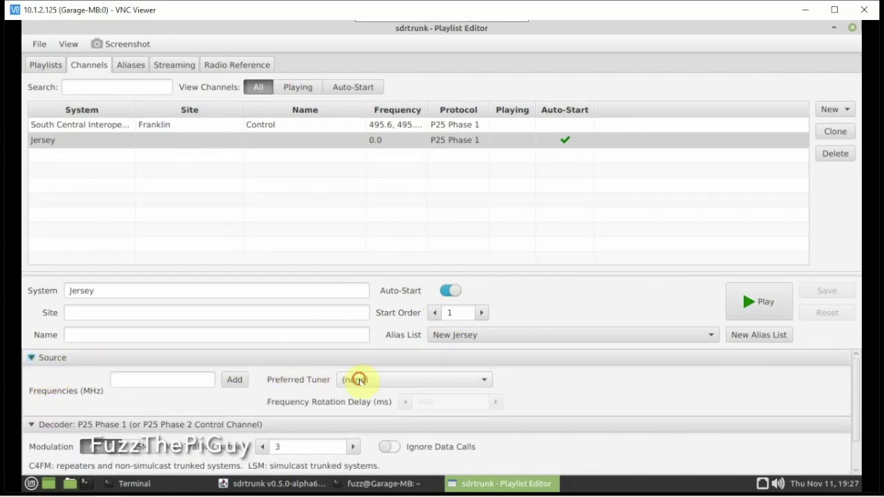
click(357, 380)
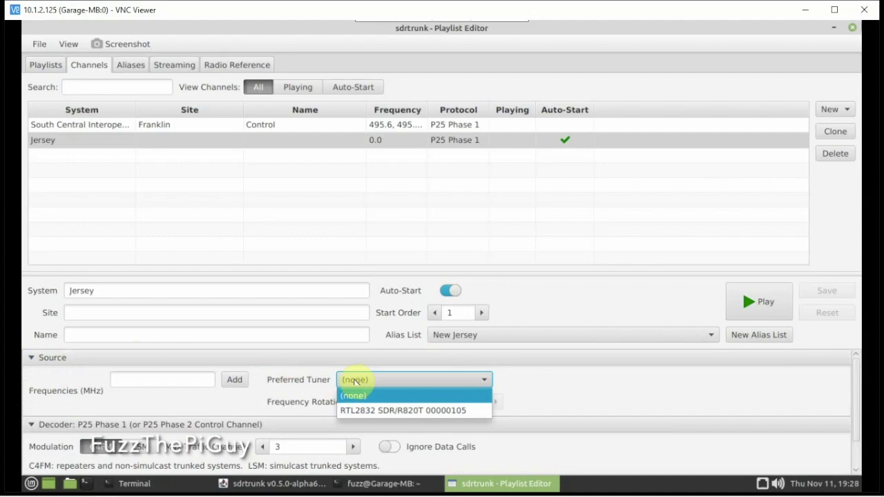
click(355, 380)
scroll(256, 387, down, 1)
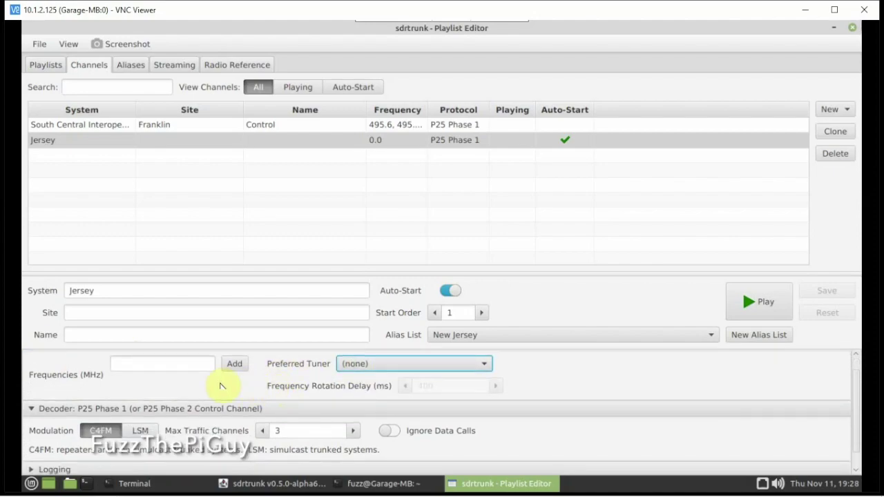
scroll(69, 408, down, 1)
click(102, 414)
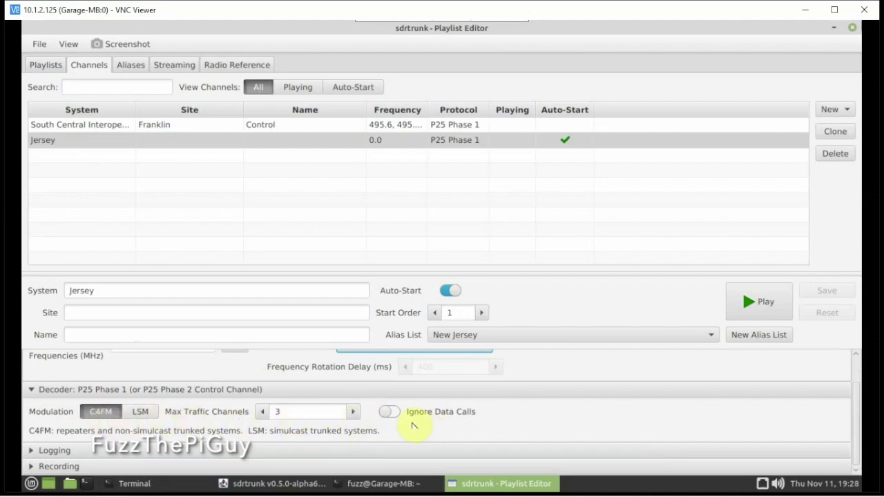
click(395, 412)
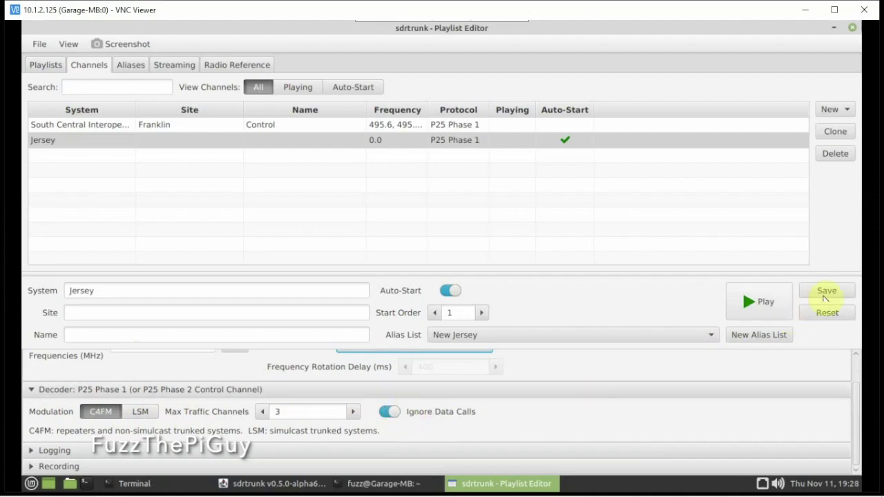
click(826, 291)
scroll(200, 386, down, 1)
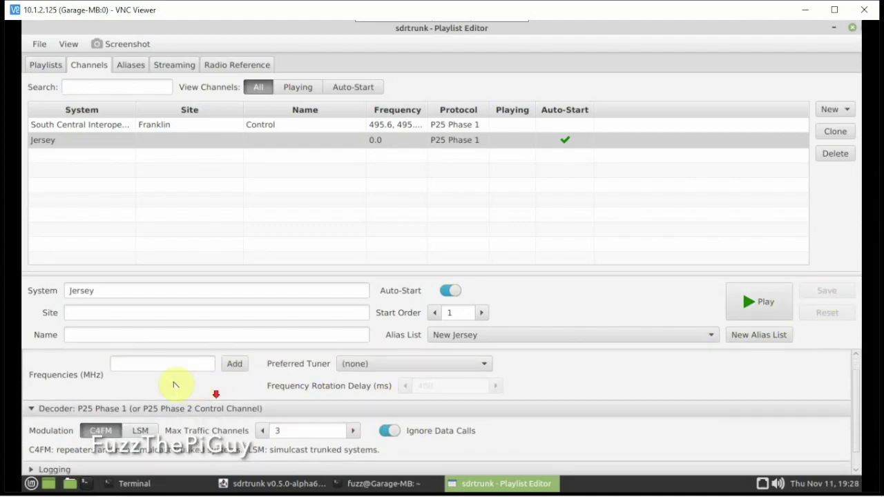
scroll(76, 373, down, 1)
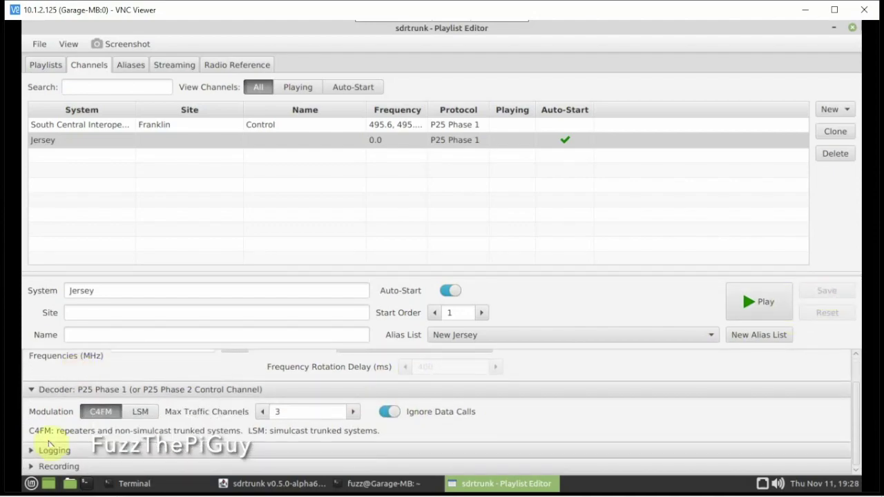
click(40, 451)
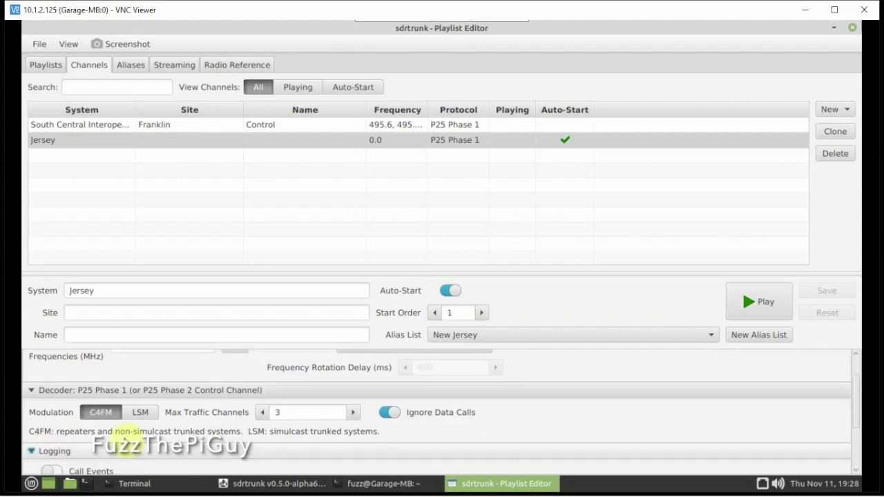
scroll(152, 431, down, 1)
scroll(149, 432, down, 3)
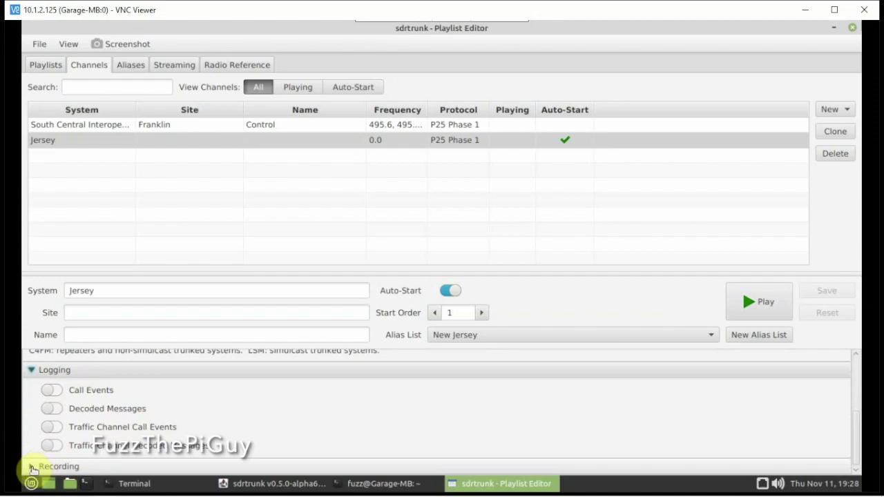
click(39, 466)
scroll(148, 428, down, 6)
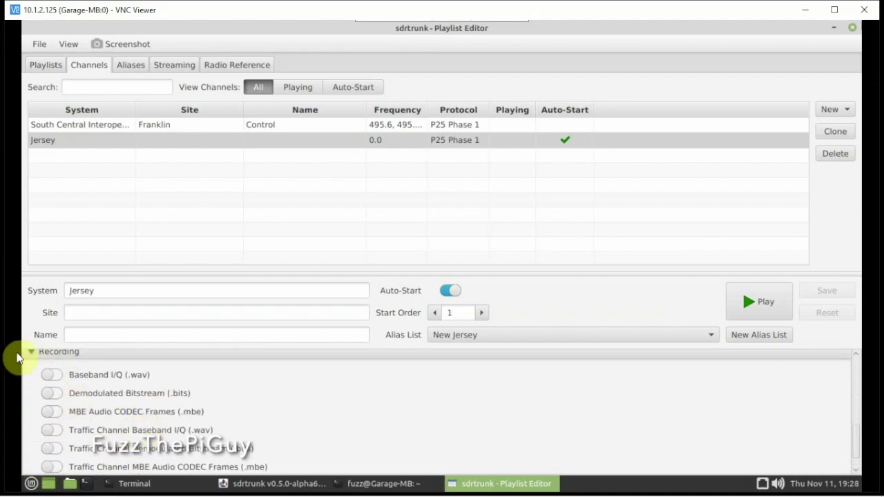
click(29, 353)
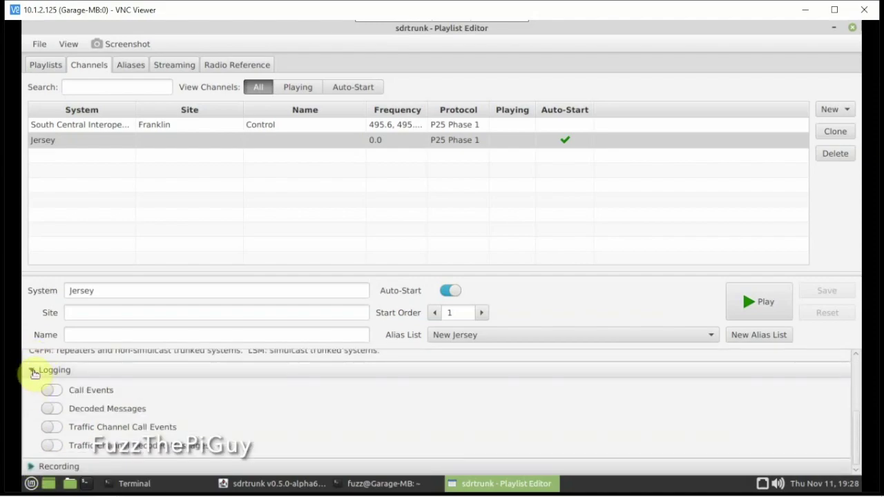
click(30, 371)
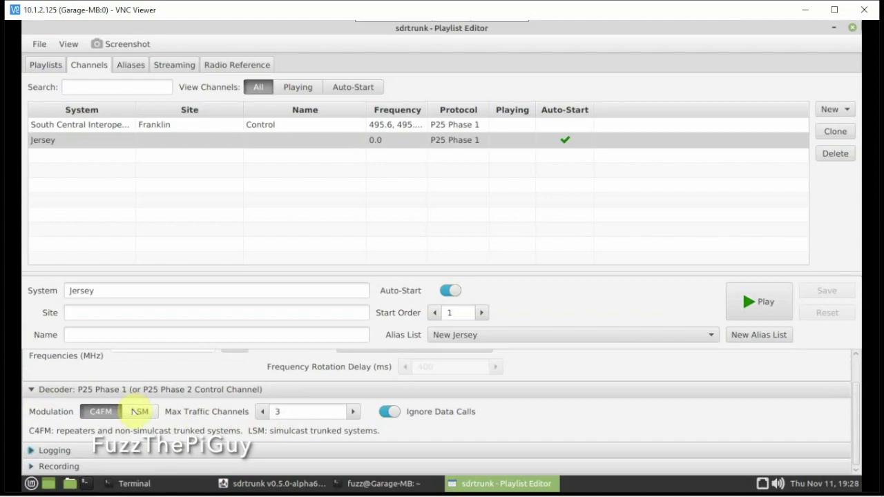
Keep C4FM modulation, then turn off Auto-Start for the Jersey channel and save.
click(140, 412)
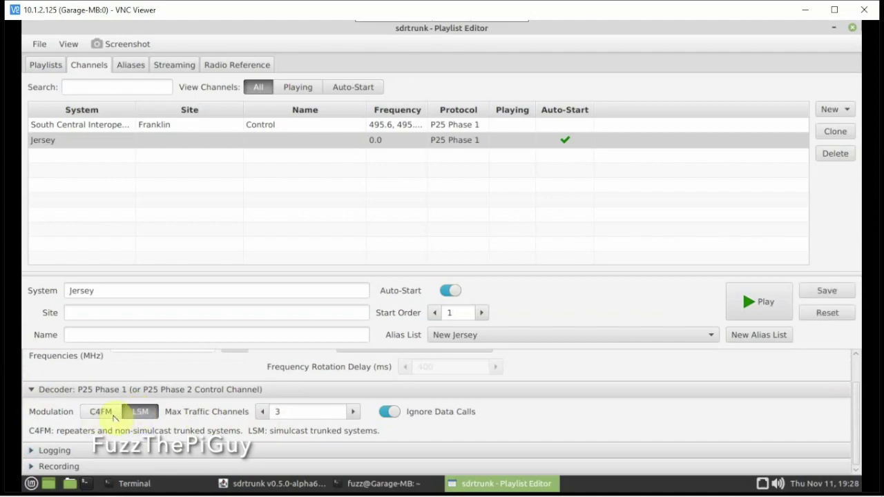
click(109, 414)
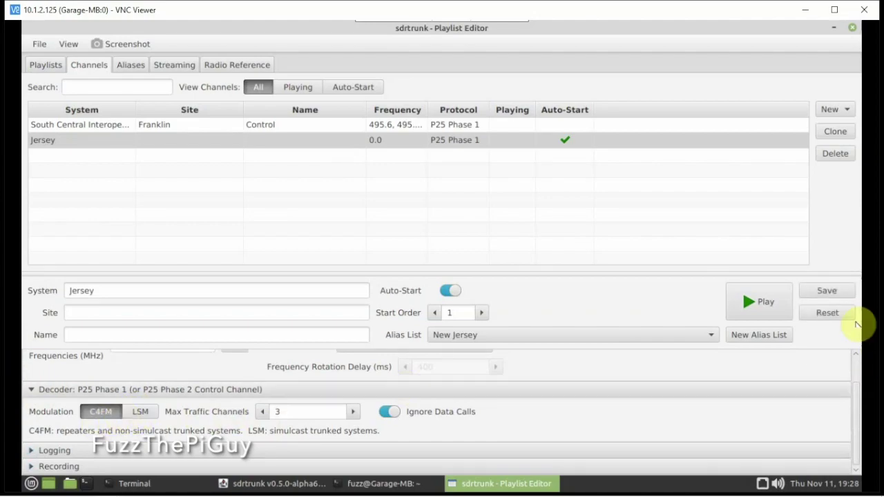
click(837, 290)
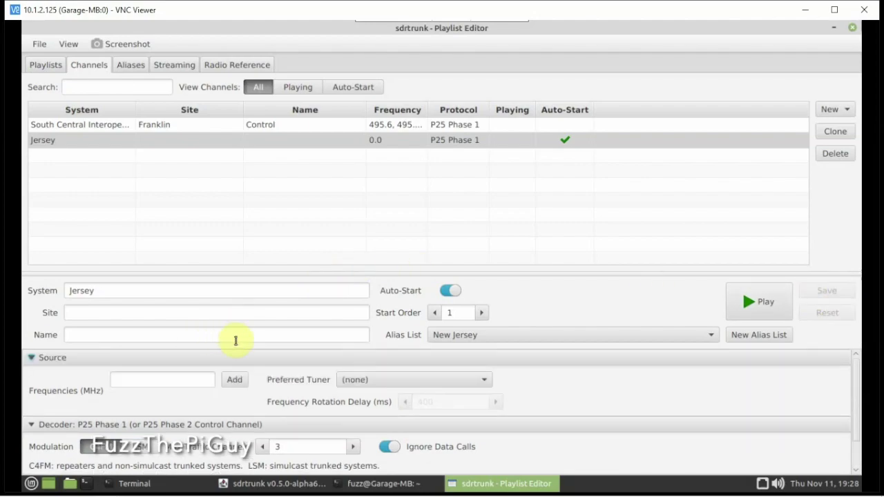
click(31, 358)
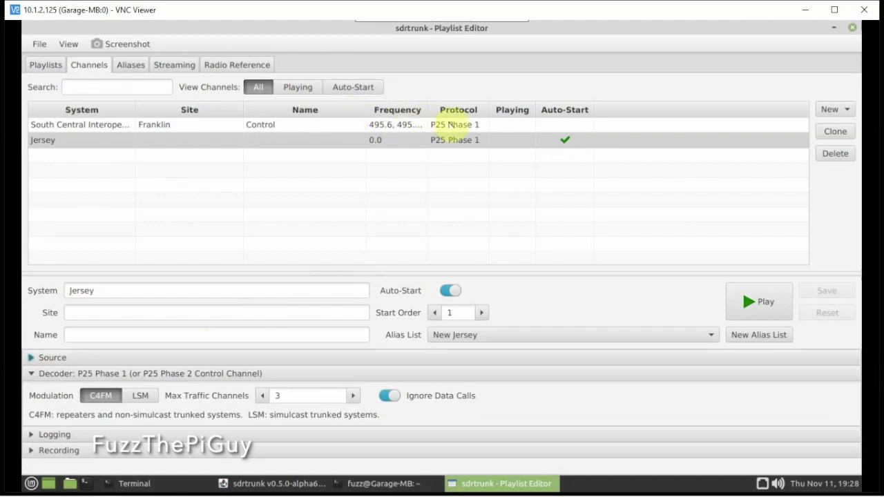
click(450, 290)
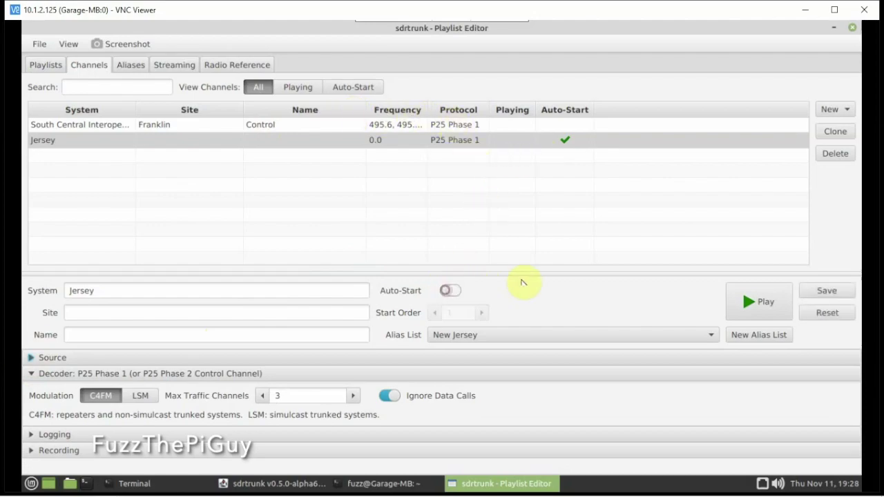
click(842, 295)
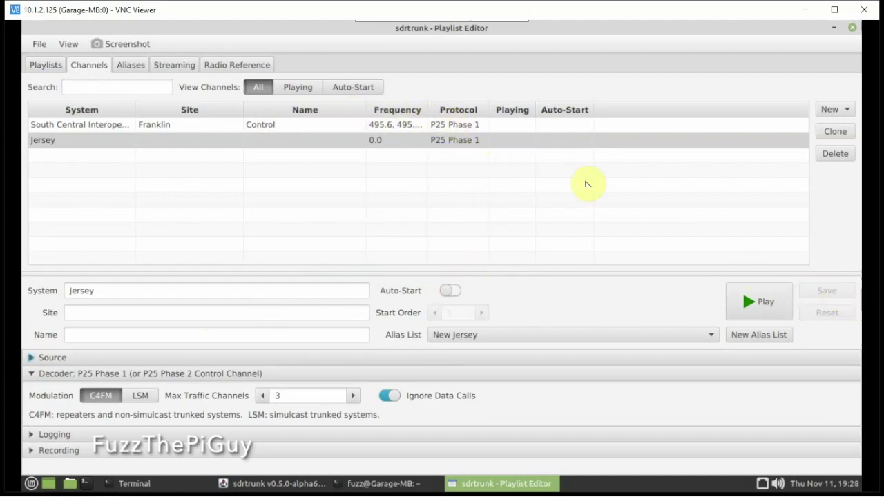
Delete the Jersey channel, play the South Central control channel, and close the Playlist Editor.
click(452, 127)
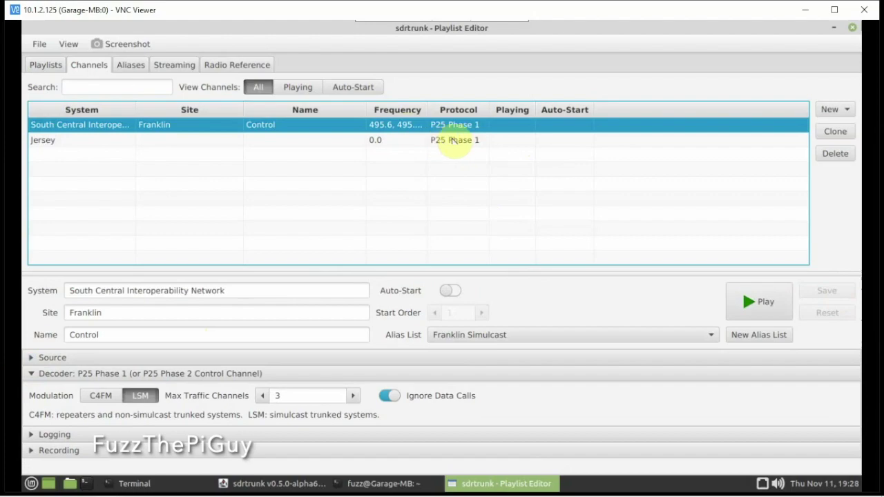
click(463, 146)
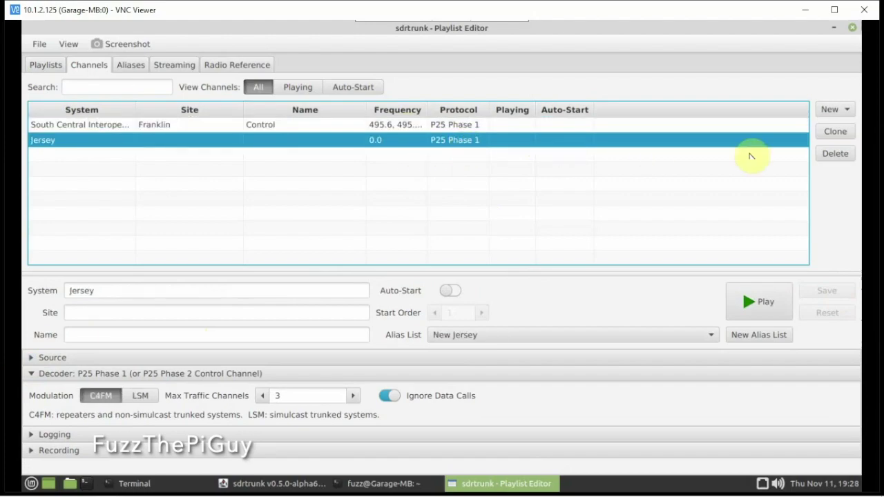
click(835, 153)
click(517, 295)
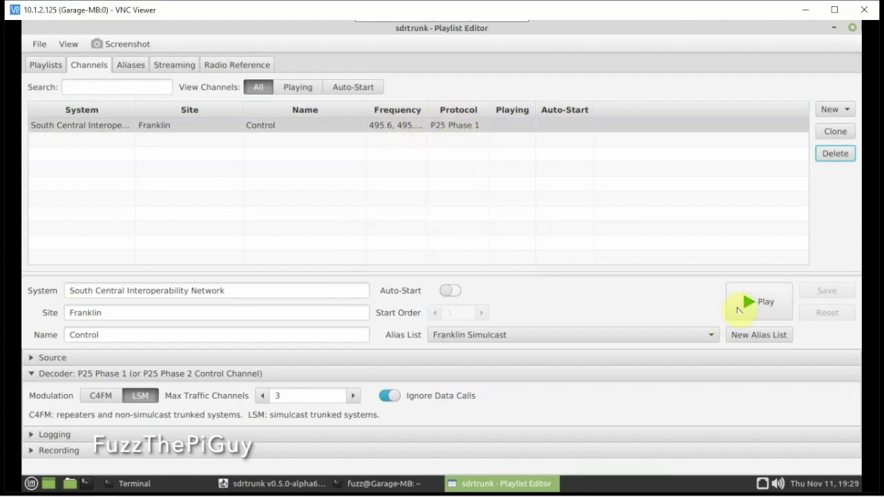
click(738, 310)
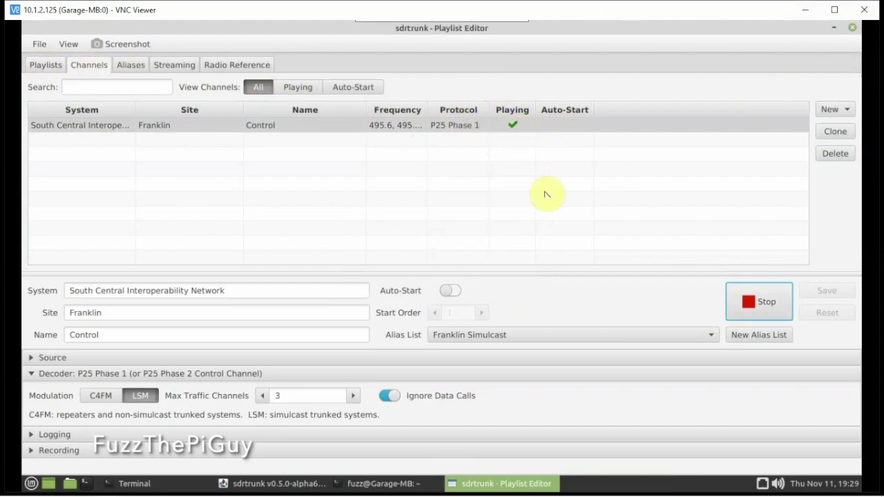
click(852, 28)
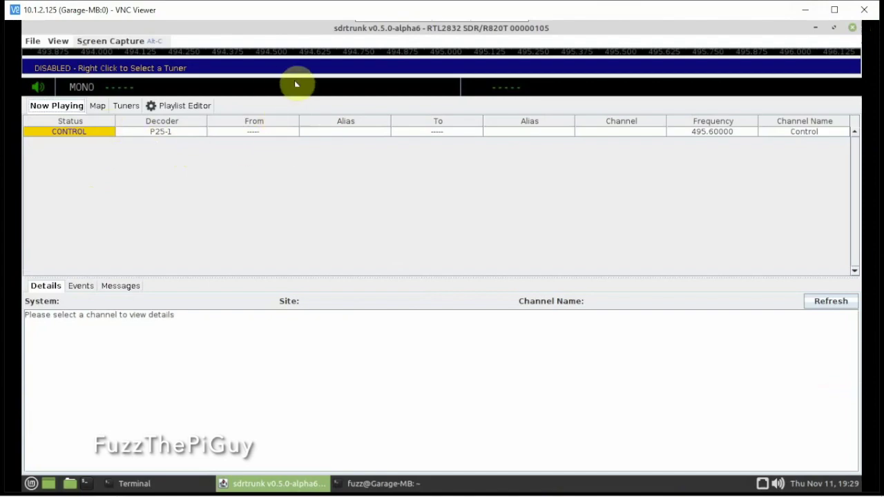
Enlarge the spectrum display, glance at Messages and Events, and view the R820T tuner at 494.98750 MHz.
drag(332, 74, 331, 109)
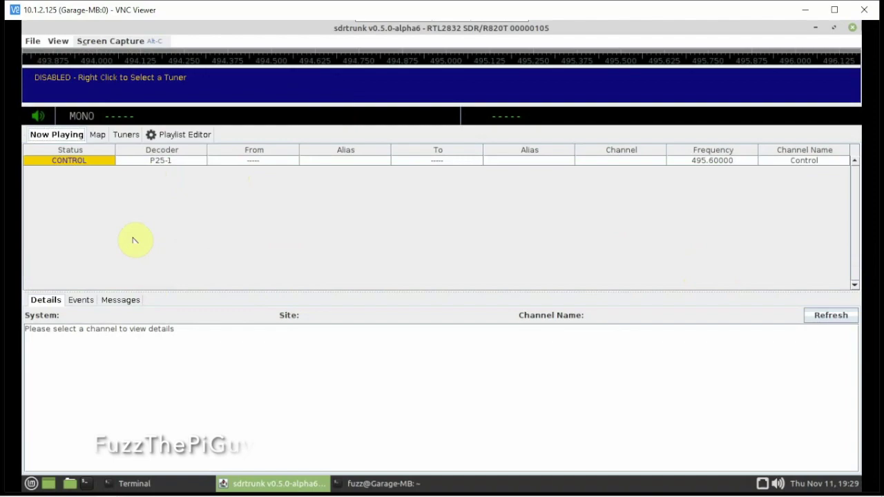
click(111, 299)
click(83, 300)
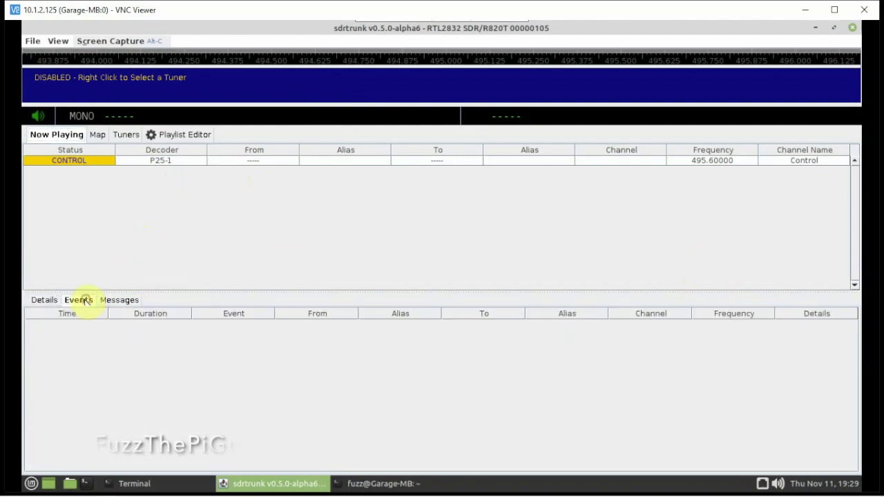
click(125, 135)
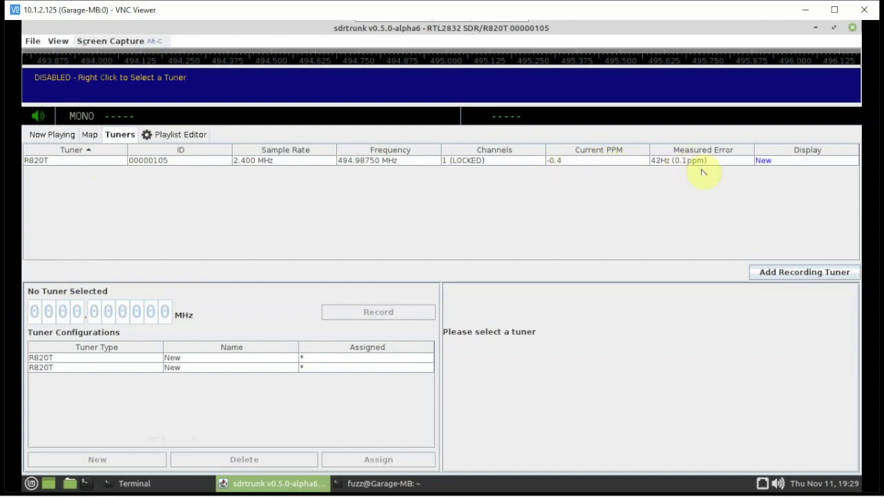
Inspect the R820T tuner's configuration, select its name 'New', and return to Now Playing.
click(111, 162)
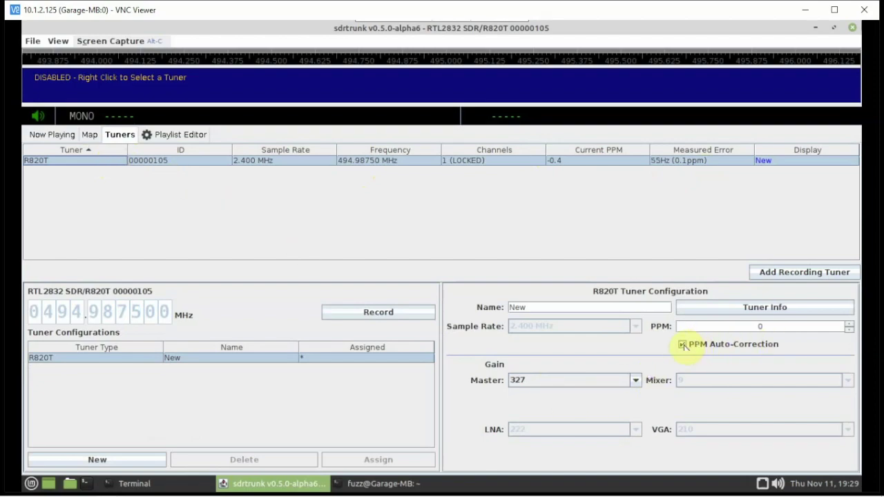
click(532, 306)
drag(509, 308, 586, 313)
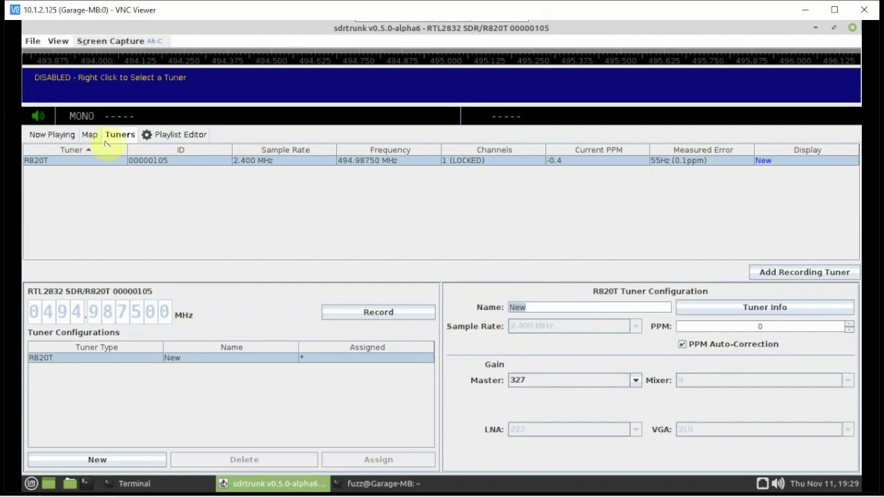
click(55, 137)
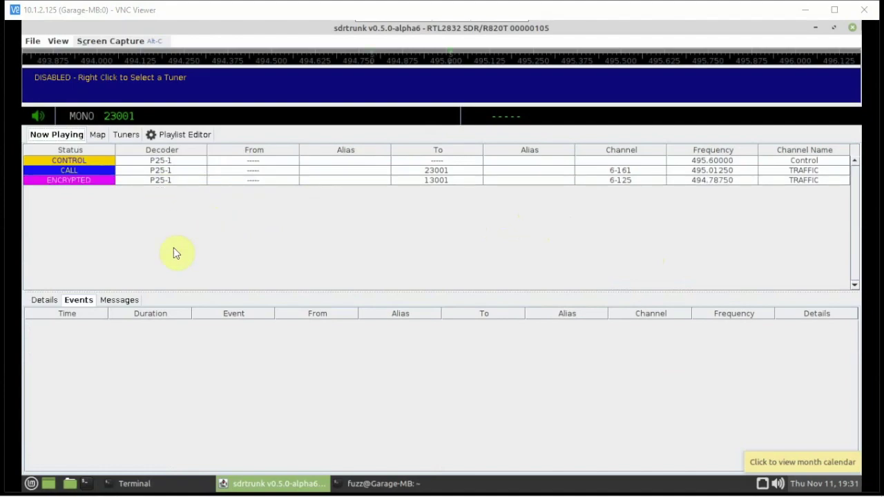
Cycle the lower panel through Details, Events and Messages while the 23001 and encrypted 13001 calls are tracked.
click(107, 302)
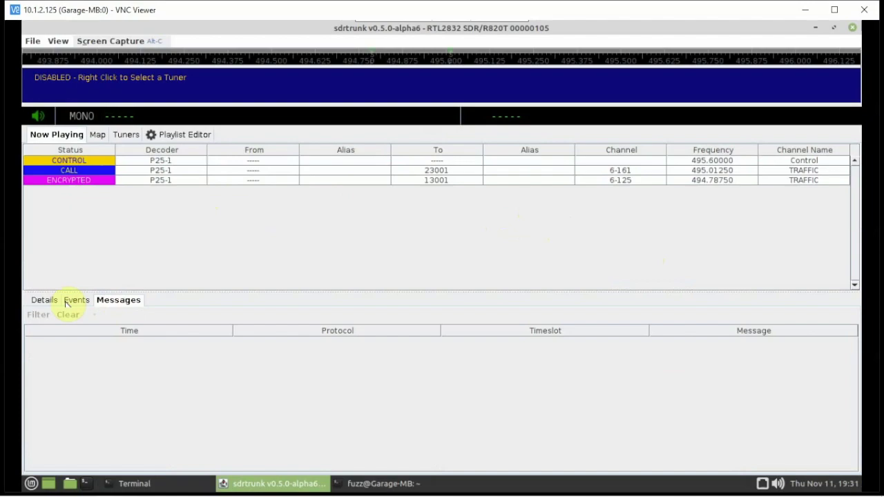
click(41, 299)
click(78, 299)
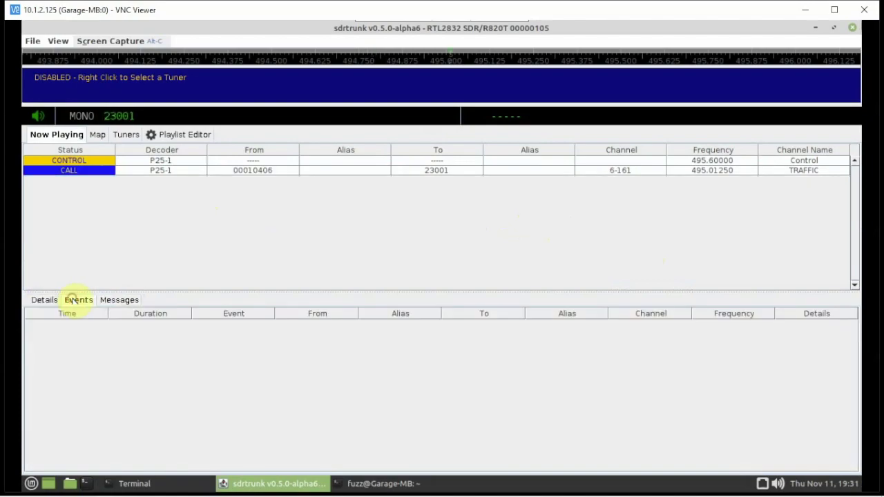
click(109, 298)
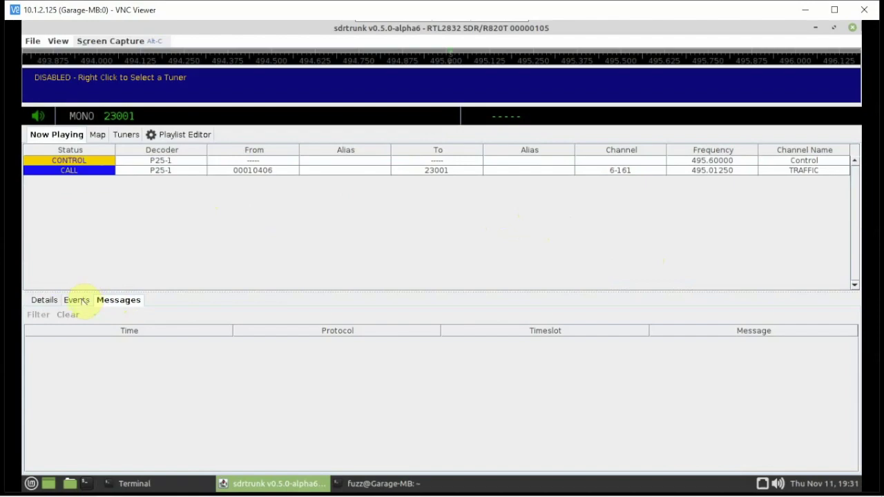
click(79, 300)
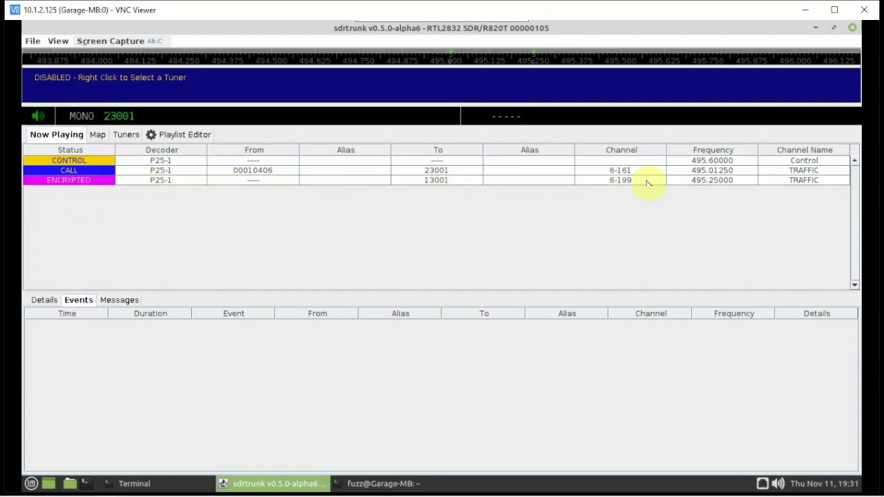
click(110, 300)
click(46, 301)
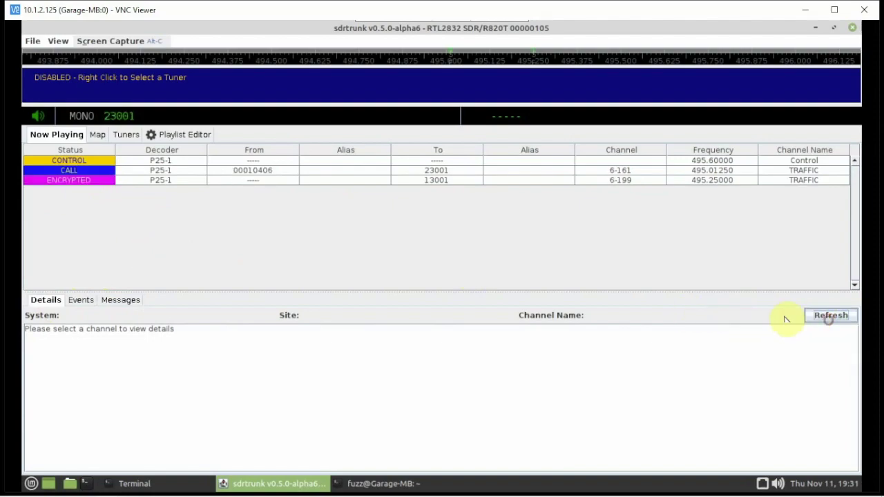
click(114, 299)
click(76, 300)
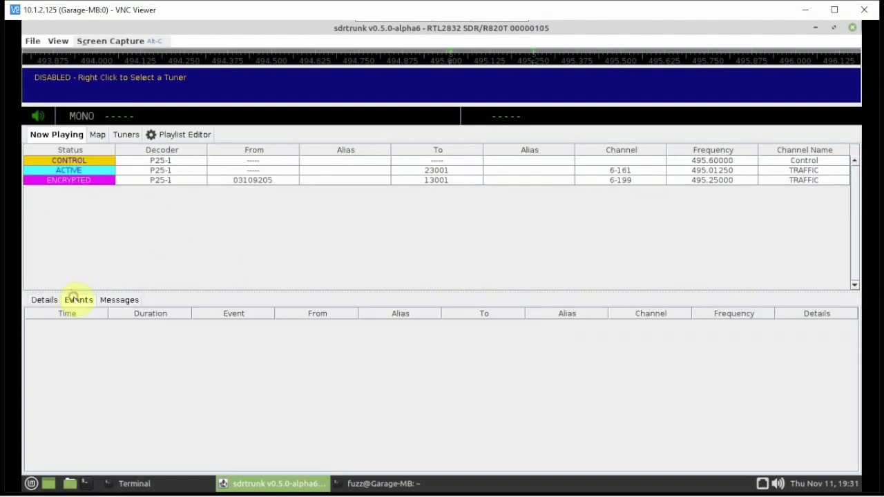